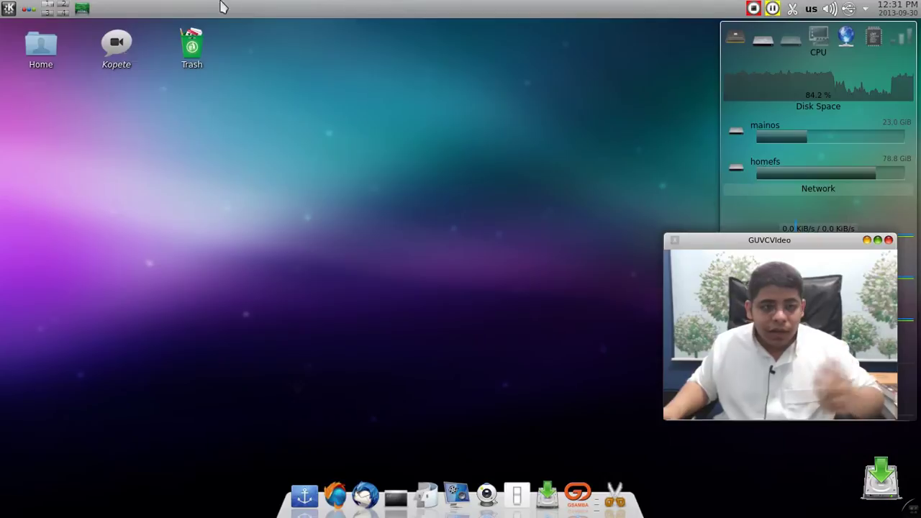
Launch Konsole and switch it to a new white-background profile
{"action": "left_click", "coordinate": [395, 497]}
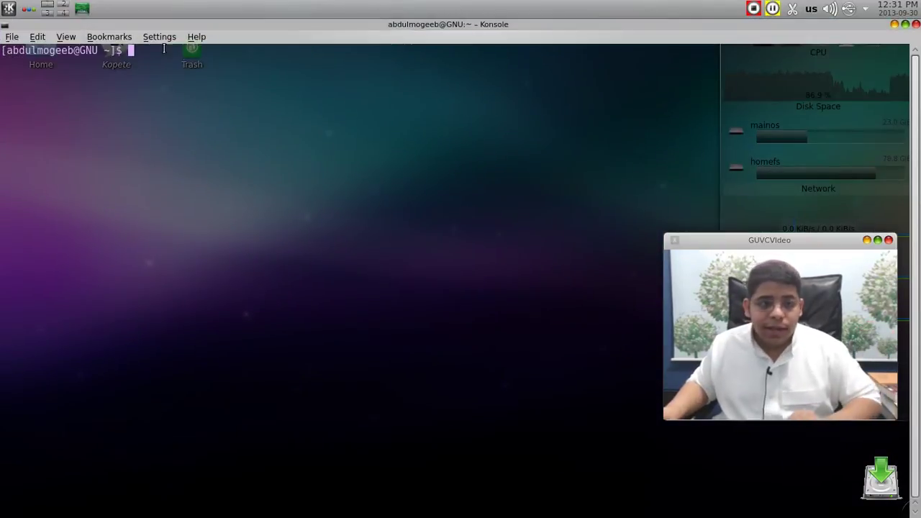
{"action": "left_click", "coordinate": [150, 41]}
{"action": "mouse_move", "coordinate": [195, 72]}
{"action": "left_click", "coordinate": [373, 75]}
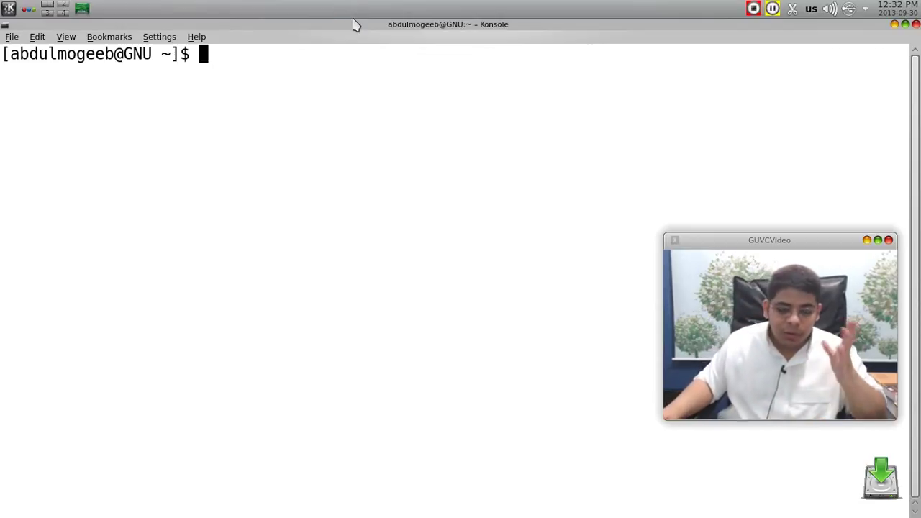
Type 'sudo apt-get install gadmintools', tweak the package name, then erase the whole command
{"action": "type", "text": "sudo apt"}
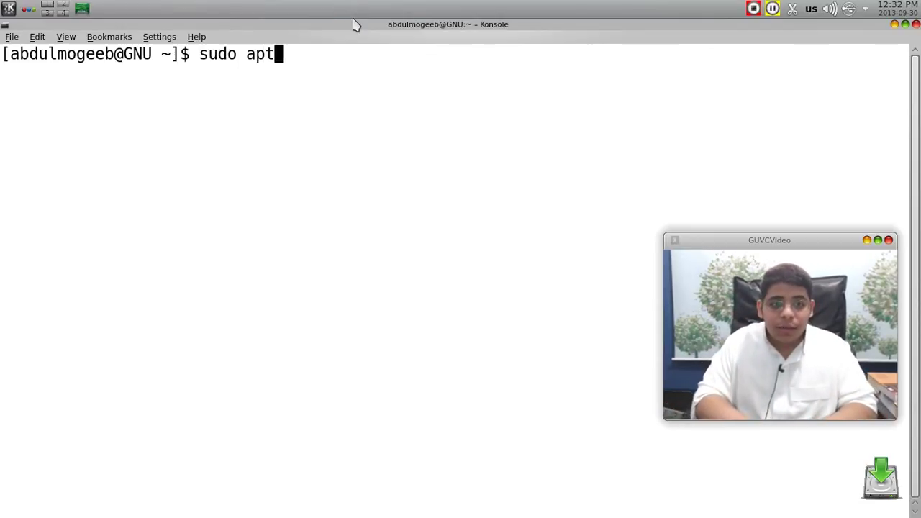
{"action": "type", "text": "-get install g"}
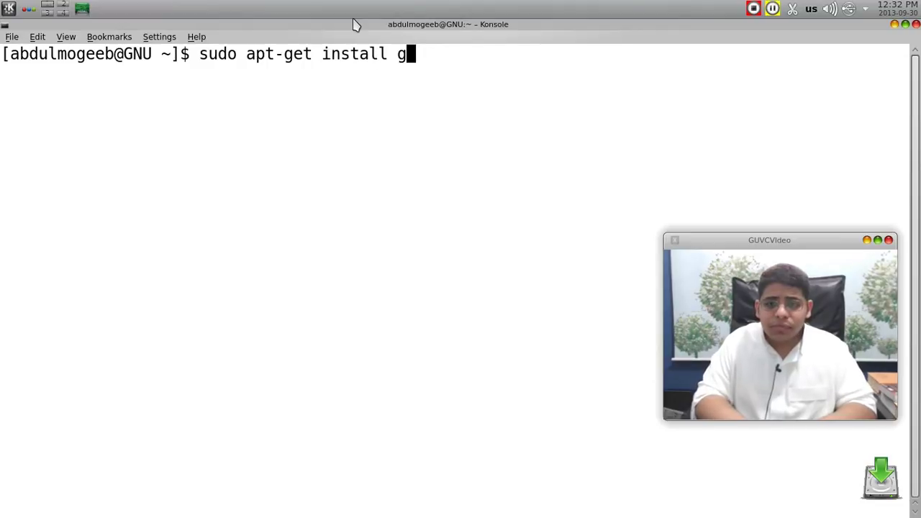
{"action": "type", "text": "admintools"}
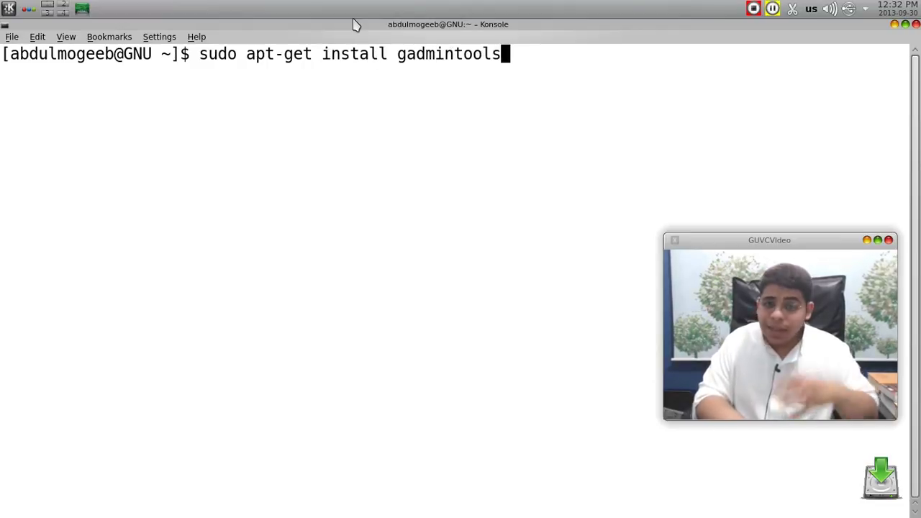
{"action": "key", "text": "Left"}
{"action": "key", "text": "Left"}
{"action": "key", "text": "Left"}
{"action": "key", "text": "Left"}
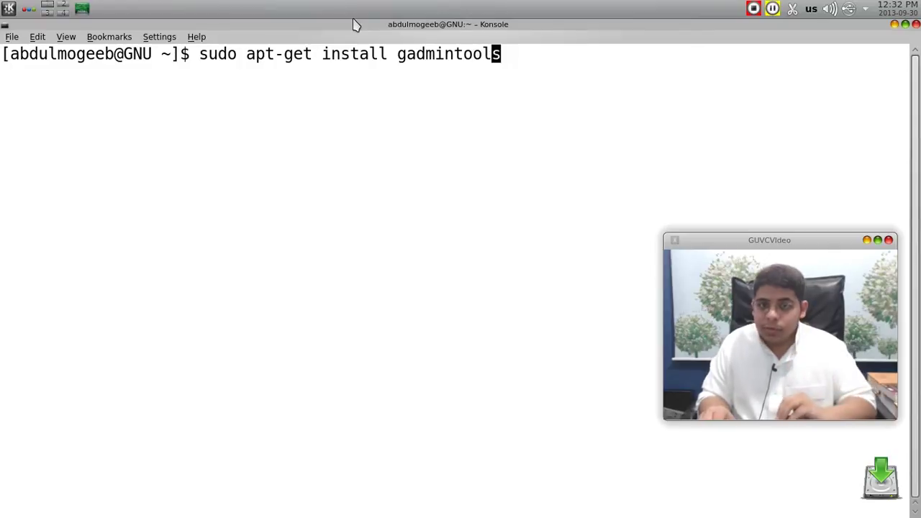
{"action": "key", "text": "Left"}
{"action": "type", "text": "-"}
{"action": "key", "text": "Right"}
{"action": "key", "text": "Right"}
{"action": "key", "text": "Right"}
{"action": "key", "text": "Right"}
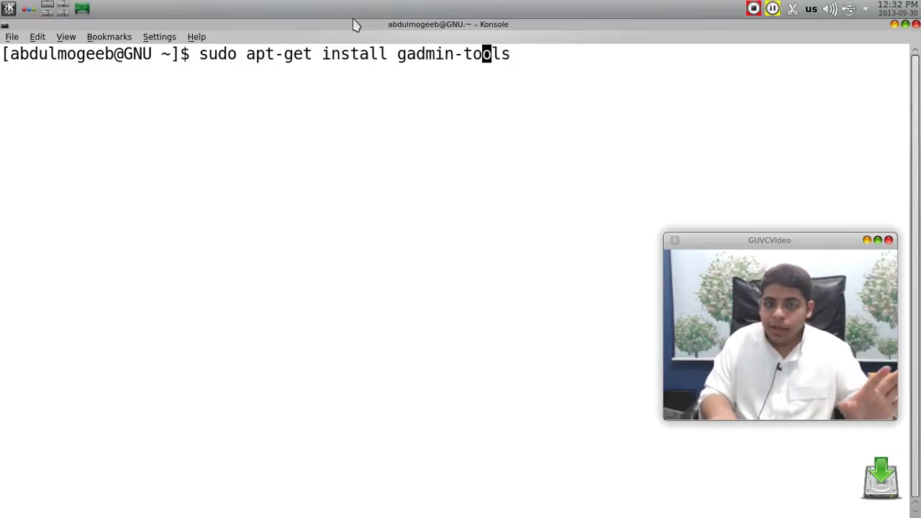
{"action": "key", "text": "Right"}
{"action": "key", "text": "BackSpace"}
{"action": "key", "text": "BackSpace"}
{"action": "key", "text": "BackSpace"}
{"action": "key", "text": "BackSpace"}
{"action": "key", "text": "BackSpace"}
{"action": "key", "text": "BackSpace"}
{"action": "type", "text": "tools-samba"}
{"action": "key", "text": "BackSpace"}
{"action": "key", "text": "BackSpace"}
{"action": "key", "text": "BackSpace"}
{"action": "key", "text": "BackSpace"}
{"action": "key", "text": "BackSpace"}
{"action": "key", "text": "BackSpace"}
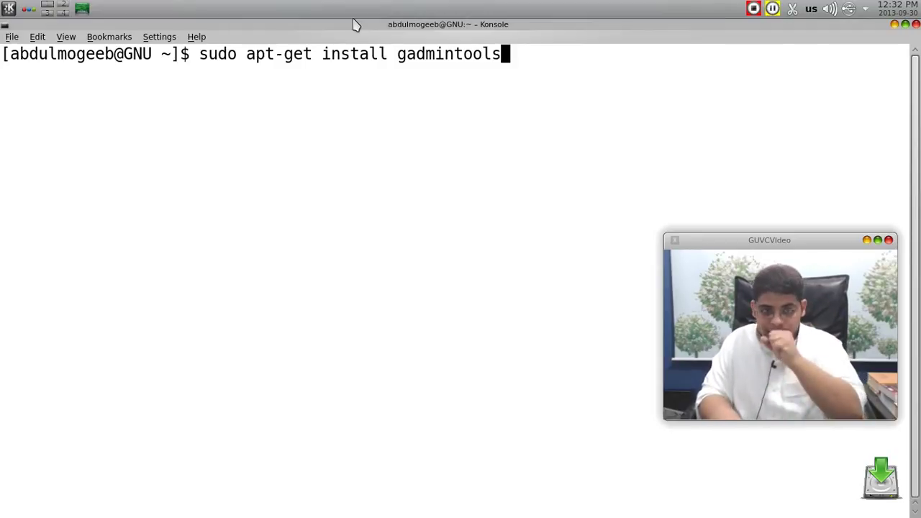
{"action": "key", "text": "BackSpace"}
{"action": "key", "text": "BackSpace"}
{"action": "key", "text": "BackSpace"}
{"action": "key", "text": "BackSpace"}
{"action": "key", "text": "BackSpace"}
{"action": "key", "text": "BackSpace"}
{"action": "key", "text": "BackSpace"}
{"action": "key", "text": "BackSpace"}
{"action": "key", "text": "BackSpace"}
{"action": "key", "text": "BackSpace"}
{"action": "key", "text": "BackSpace"}
{"action": "key", "text": "BackSpace"}
{"action": "key", "text": "BackSpace"}
{"action": "key", "text": "BackSpace"}
{"action": "key", "text": "BackSpace"}
{"action": "key", "text": "BackSpace"}
{"action": "key", "text": "BackSpace"}
{"action": "key", "text": "BackSpace"}
{"action": "key", "text": "BackSpace"}
{"action": "key", "text": "BackSpace"}
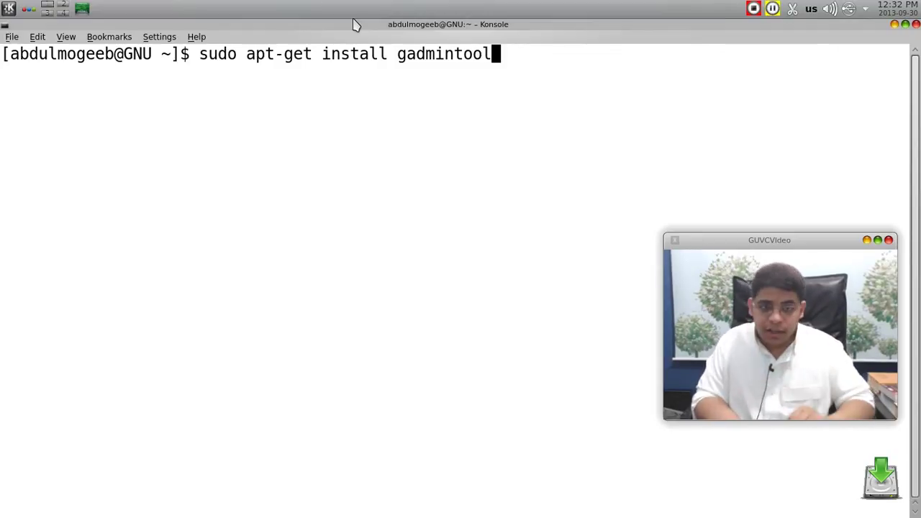
{"action": "key", "text": "BackSpace"}
{"action": "key", "text": "BackSpace"}
{"action": "key", "text": "BackSpace"}
{"action": "key", "text": "BackSpace"}
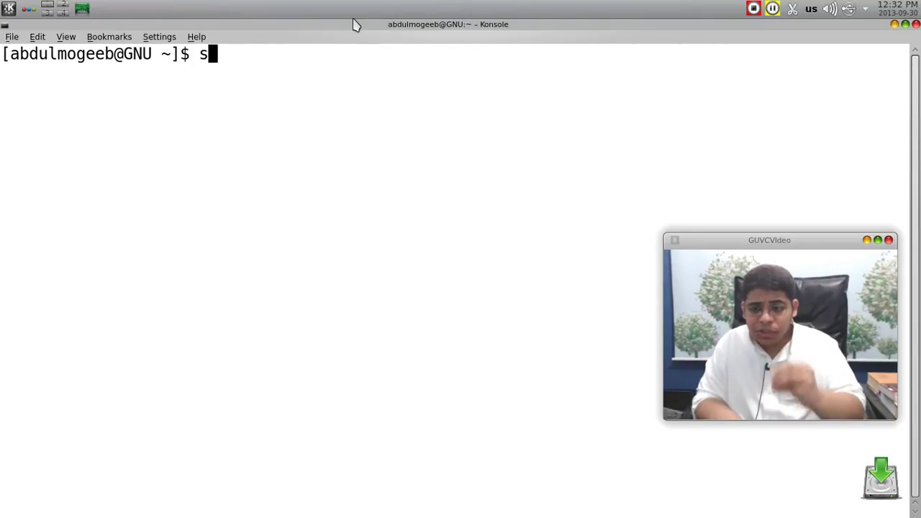
{"action": "key", "text": "BackSpace"}
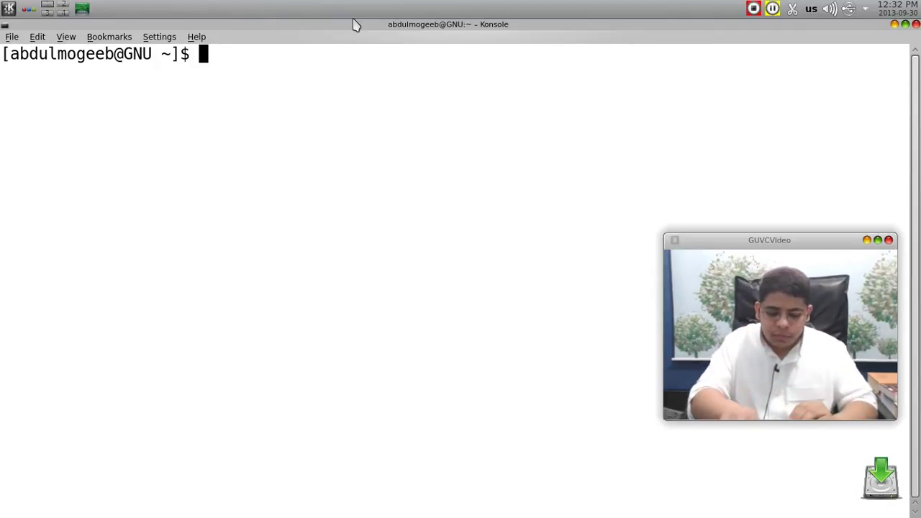
Run 'yaourt -Ss gadmin-samba' to confirm installation, then close Konsole and launch GADMIN-SAMBA
{"action": "type", "text": "ya"}
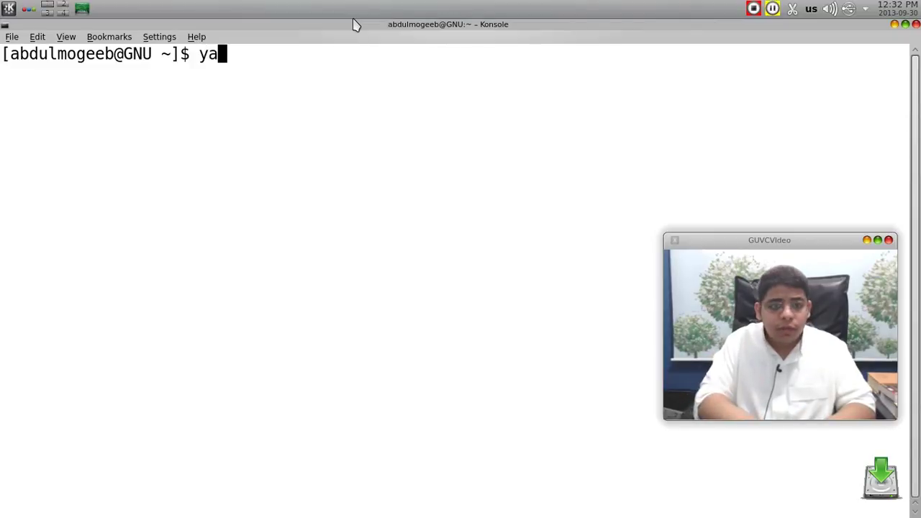
{"action": "type", "text": "ourt -Ss "}
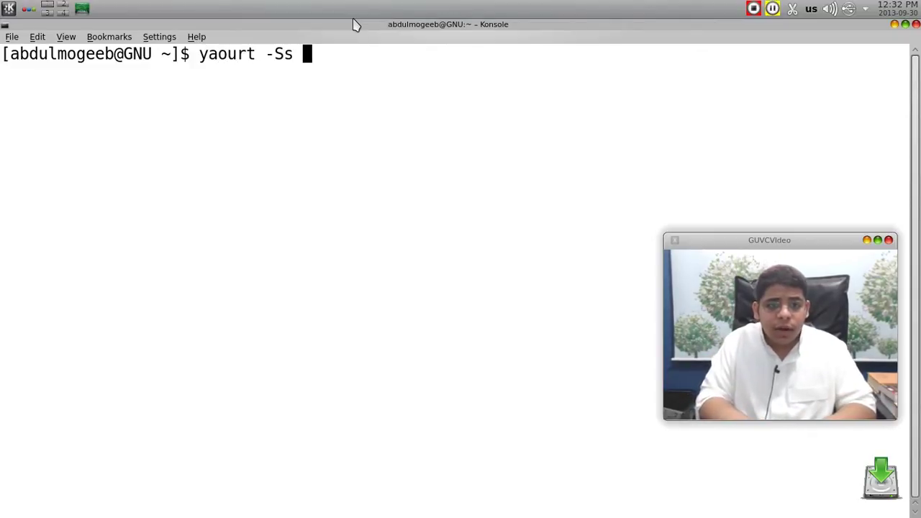
{"action": "type", "text": "gadmin-sabam"}
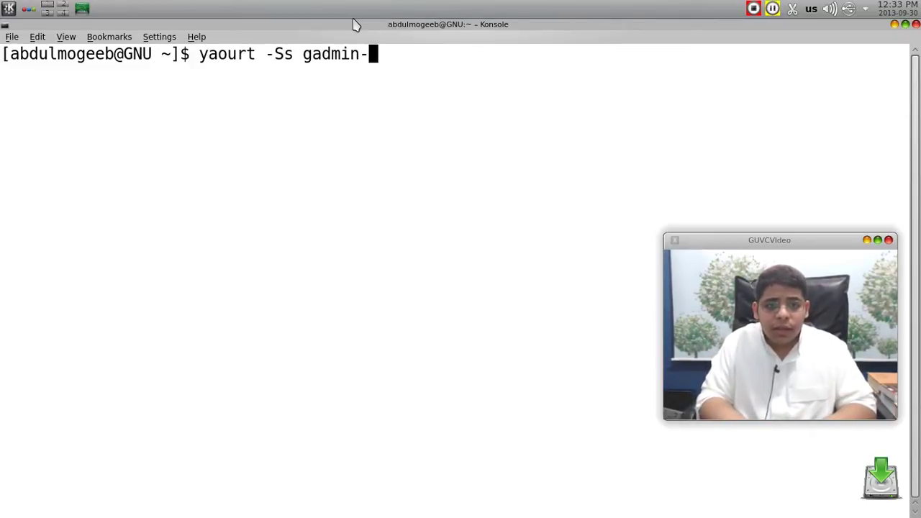
{"action": "key", "text": "BackSpace"}
{"action": "key", "text": "BackSpace"}
{"action": "key", "text": "BackSpace"}
{"action": "type", "text": "mba"}
{"action": "key", "text": "Return"}
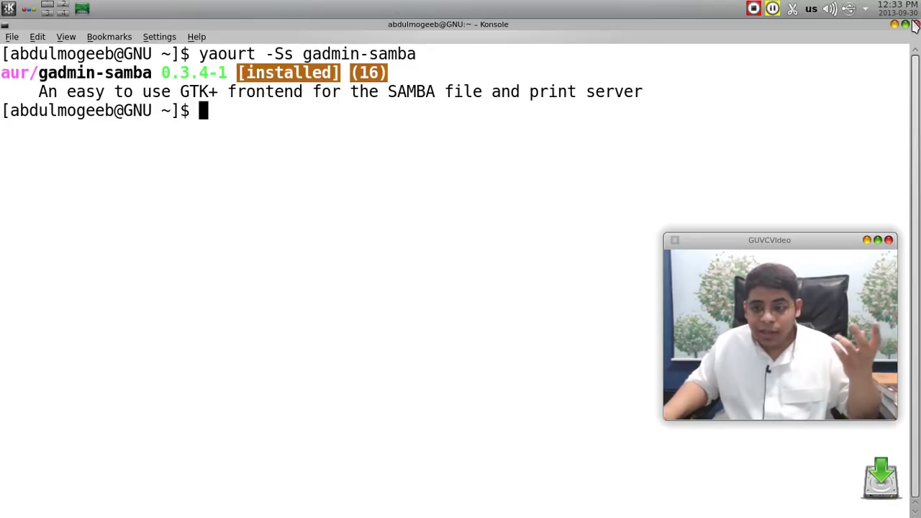
{"action": "left_click", "coordinate": [915, 25]}
{"action": "left_click", "coordinate": [584, 498]}
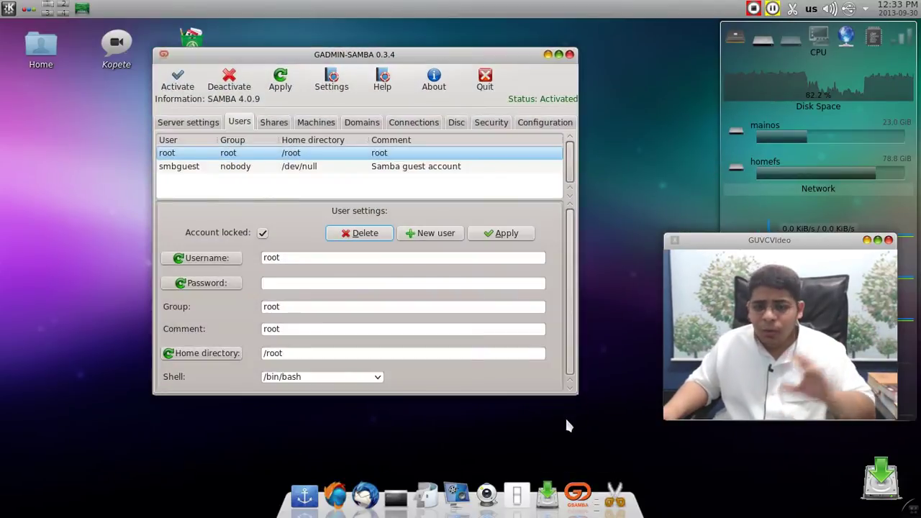
On Server settings, deactivate and reactivate Samba, then open the program Settings dialog
{"action": "left_click", "coordinate": [206, 123]}
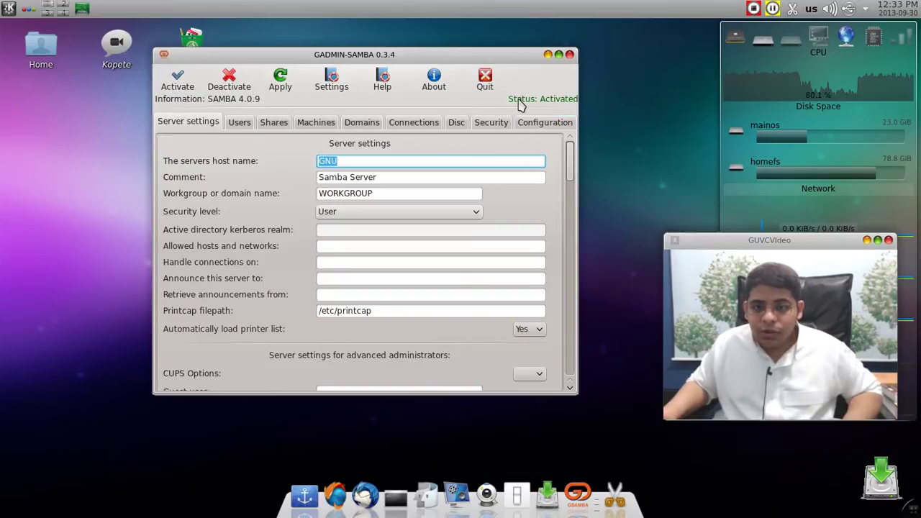
{"action": "left_click", "coordinate": [231, 94]}
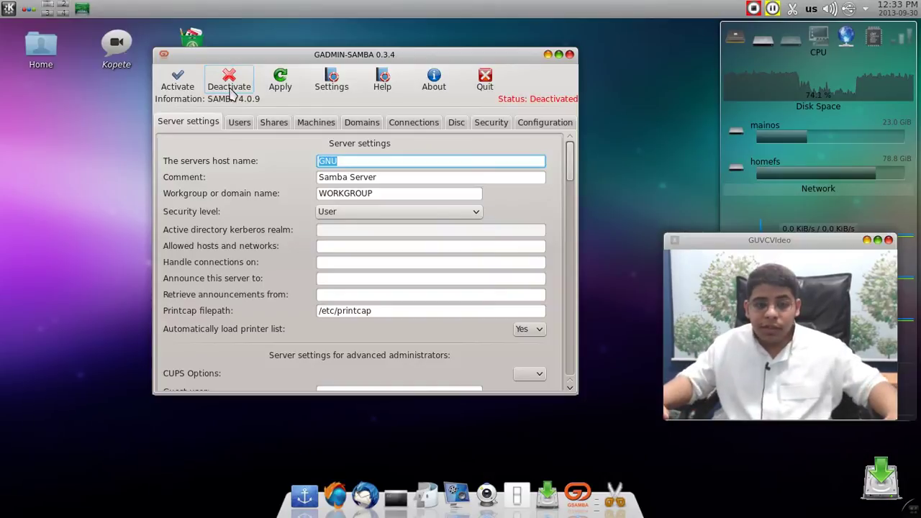
{"action": "left_click", "coordinate": [191, 92]}
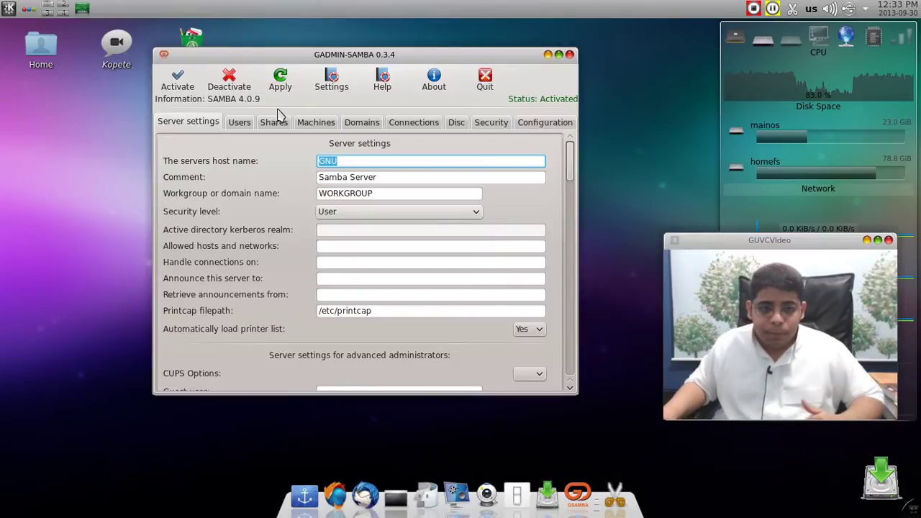
{"action": "left_click", "coordinate": [329, 85]}
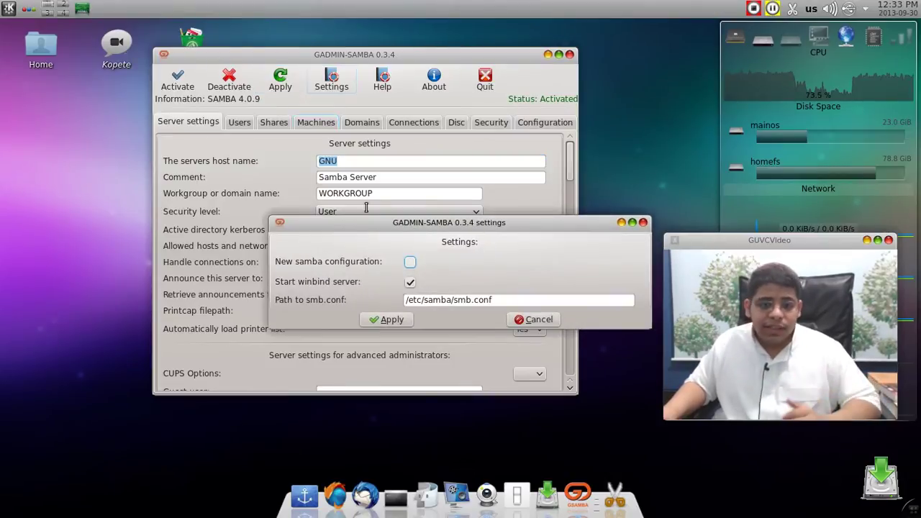
Inspect the smb.conf path /etc/samba/smb.conf, then cancel the settings dialog unchanged
{"action": "left_click_drag", "start_coordinate": [410, 224], "coordinate": [401, 188]}
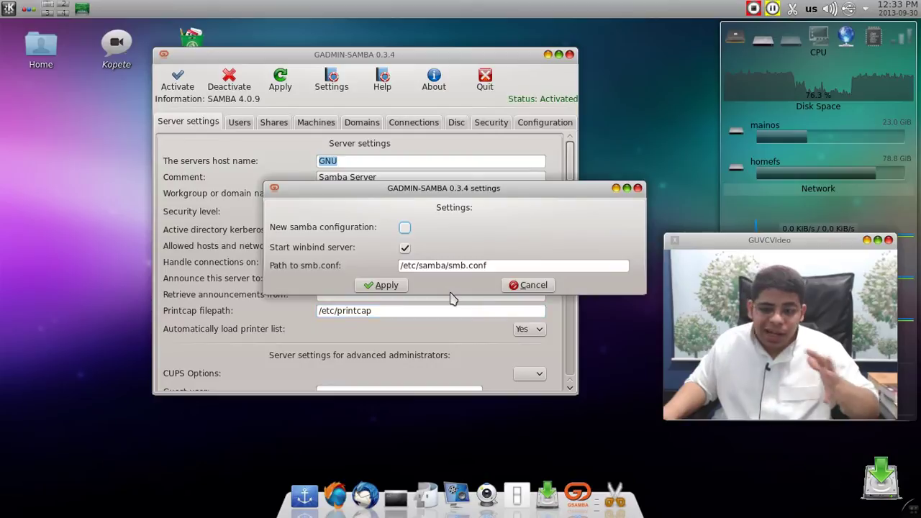
{"action": "left_click_drag", "start_coordinate": [452, 265], "coordinate": [499, 264]}
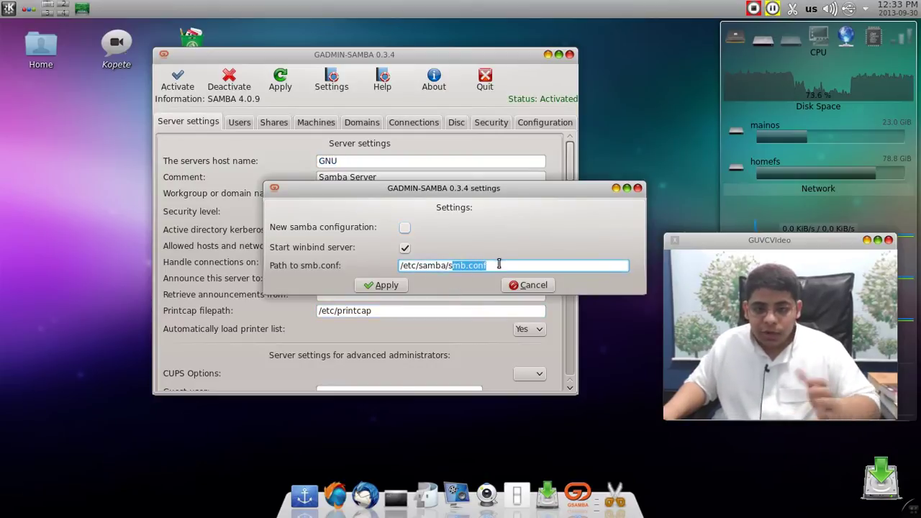
{"action": "left_click", "coordinate": [501, 266]}
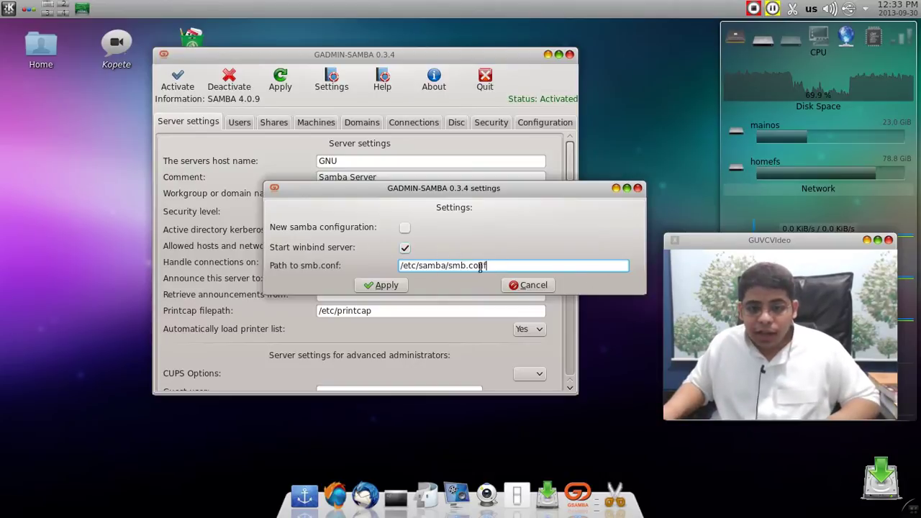
{"action": "left_click", "coordinate": [514, 285]}
{"action": "left_click_drag", "start_coordinate": [323, 55], "coordinate": [300, 41]}
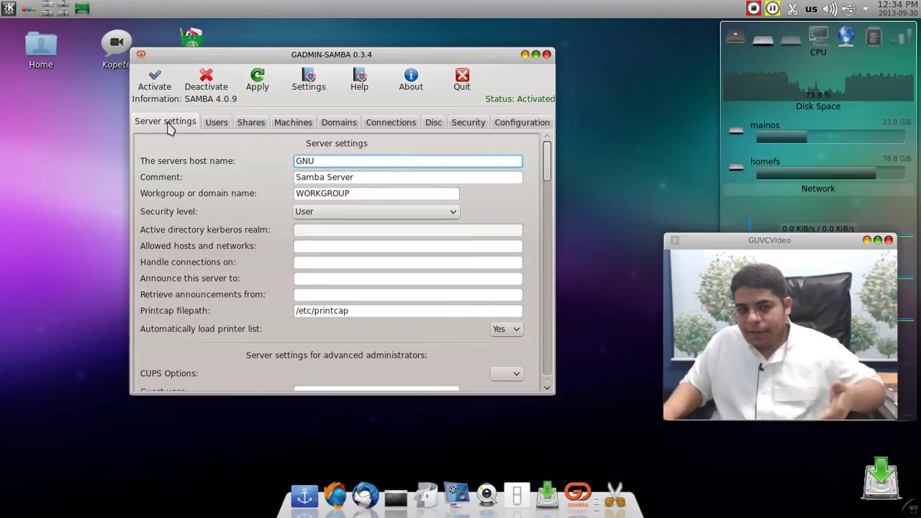
Review host name GNU, comment and workgroup, keep security level User, then go to Users
{"action": "double_click", "coordinate": [323, 161]}
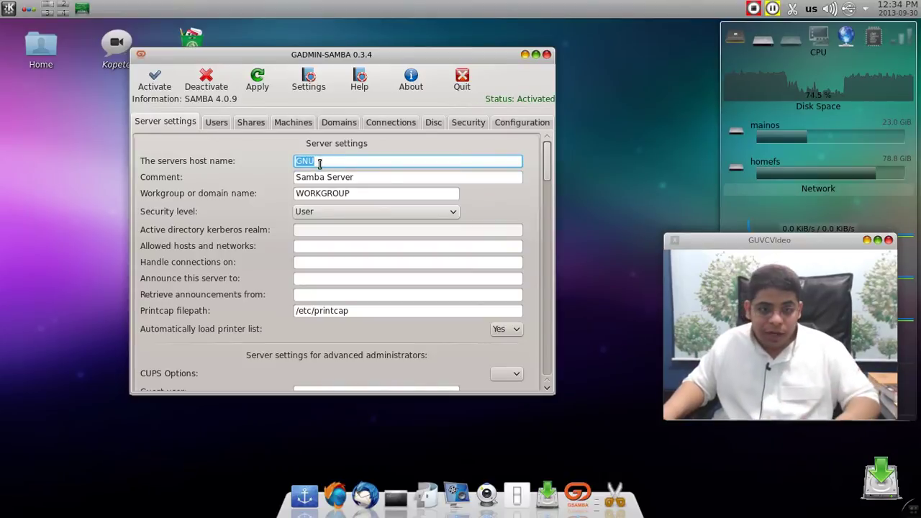
{"action": "triple_click", "coordinate": [323, 177]}
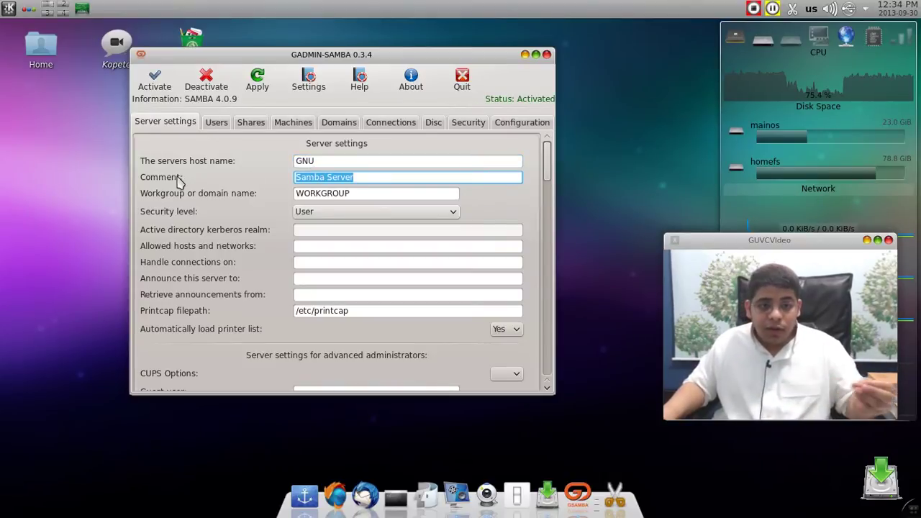
{"action": "key", "text": "Tab"}
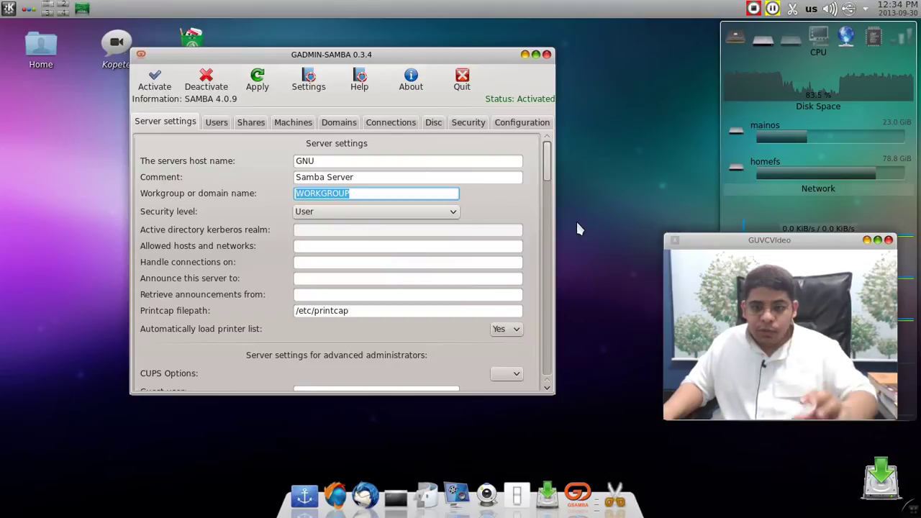
{"action": "left_click", "coordinate": [445, 218]}
{"action": "left_click", "coordinate": [329, 229]}
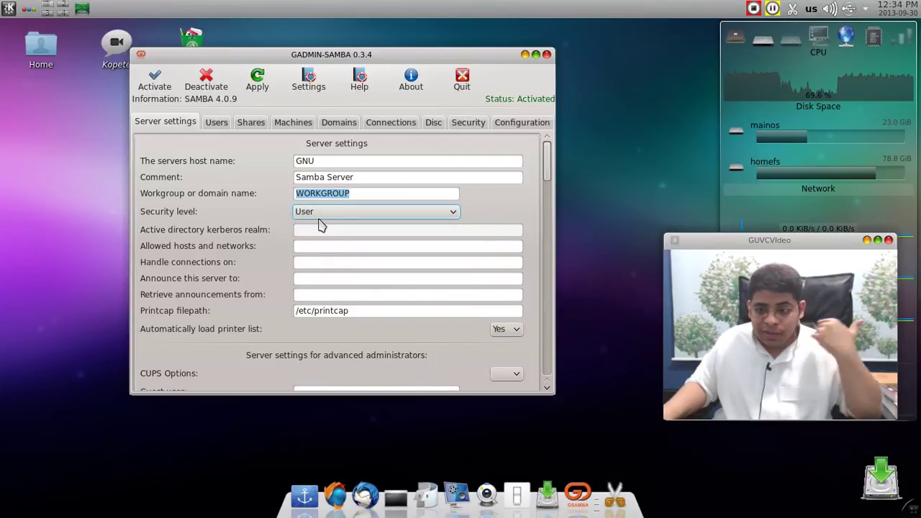
{"action": "mouse_move", "coordinate": [547, 154]}
{"action": "left_mouse_down"}
{"action": "mouse_move", "coordinate": [548, 385]}
{"action": "mouse_move", "coordinate": [554, 148]}
{"action": "left_mouse_up"}
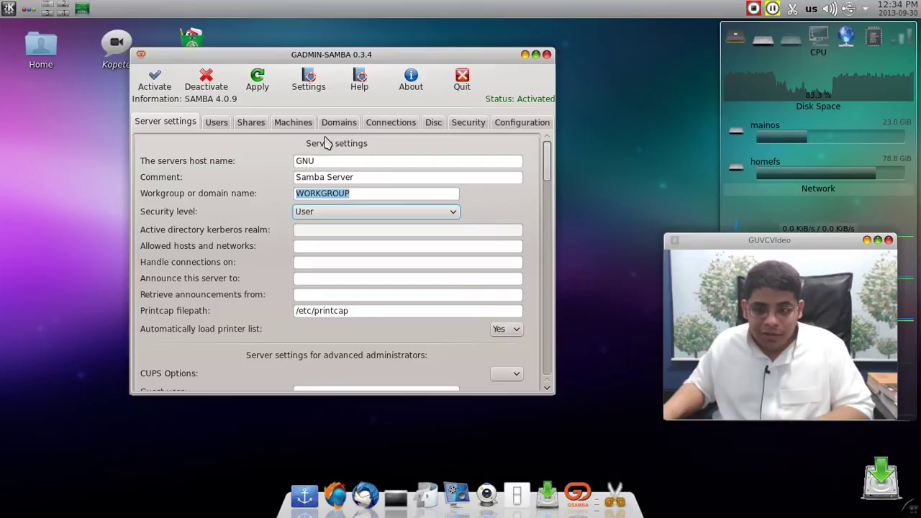
{"action": "left_click_drag", "start_coordinate": [550, 170], "coordinate": [550, 108]}
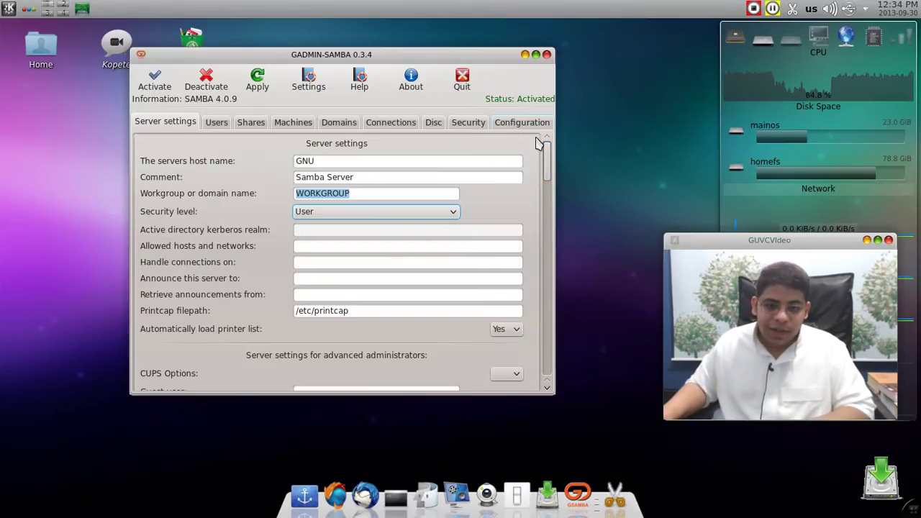
{"action": "left_click", "coordinate": [222, 124]}
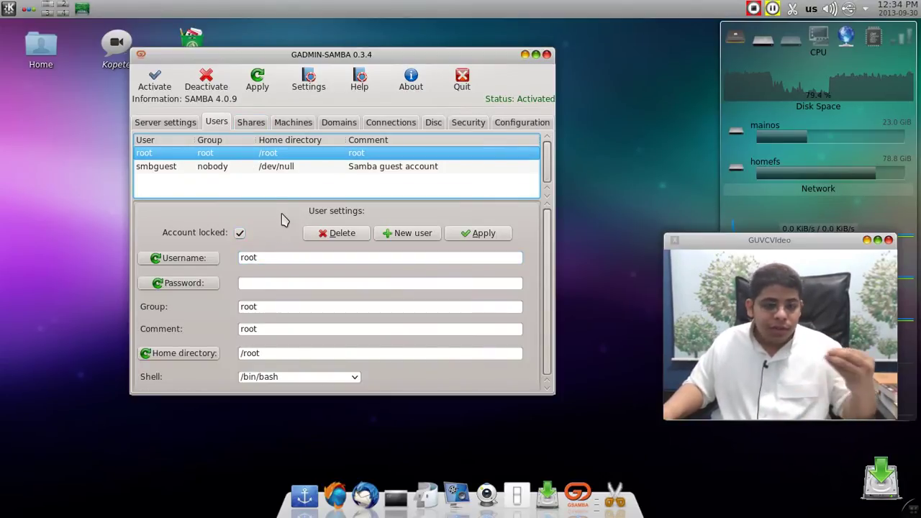
Create a new user entry with the new username and a generated random password
{"action": "left_click", "coordinate": [413, 233]}
{"action": "left_click", "coordinate": [367, 259]}
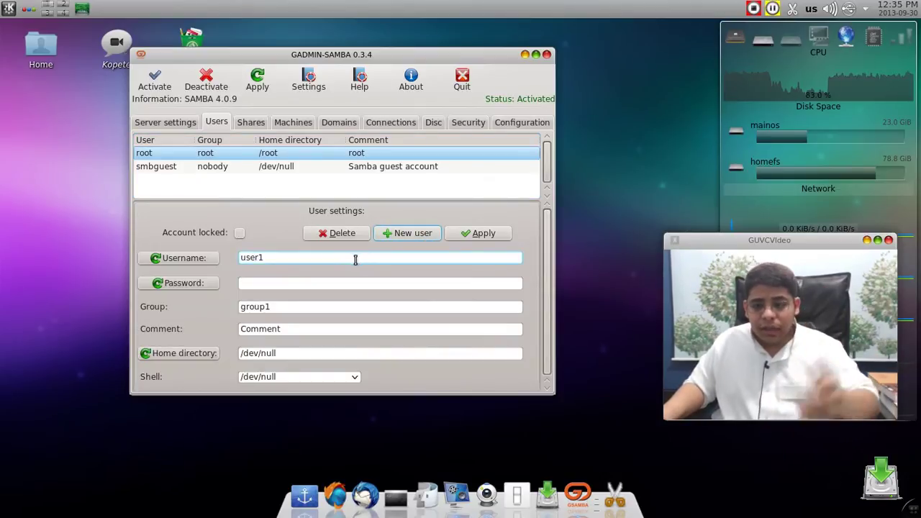
{"action": "double_click", "coordinate": [351, 259]}
{"action": "type", "text": "abdulmogeb"}
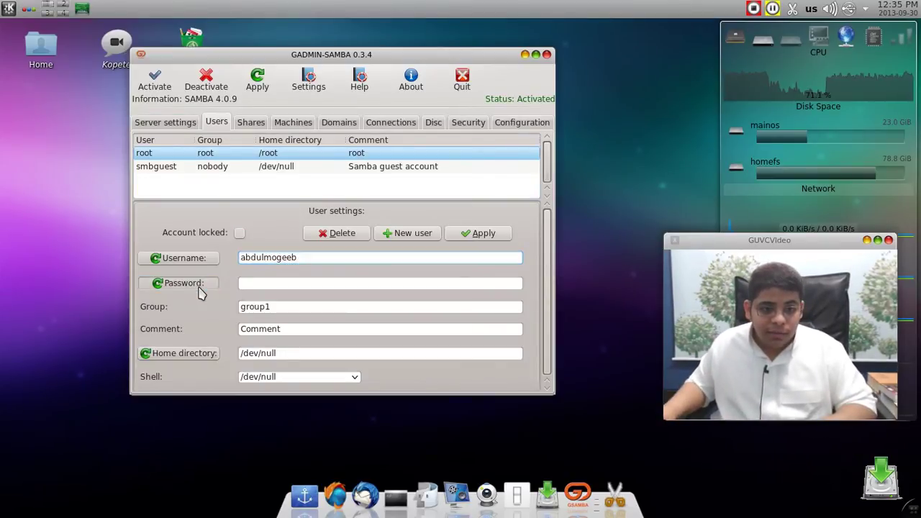
{"action": "left_click", "coordinate": [191, 285]}
{"action": "left_click", "coordinate": [250, 284]}
{"action": "double_click", "coordinate": [250, 284]}
Set group 'abd', adjust the /home directory, keep shell /dev/null, and apply the user
{"action": "double_click", "coordinate": [281, 309]}
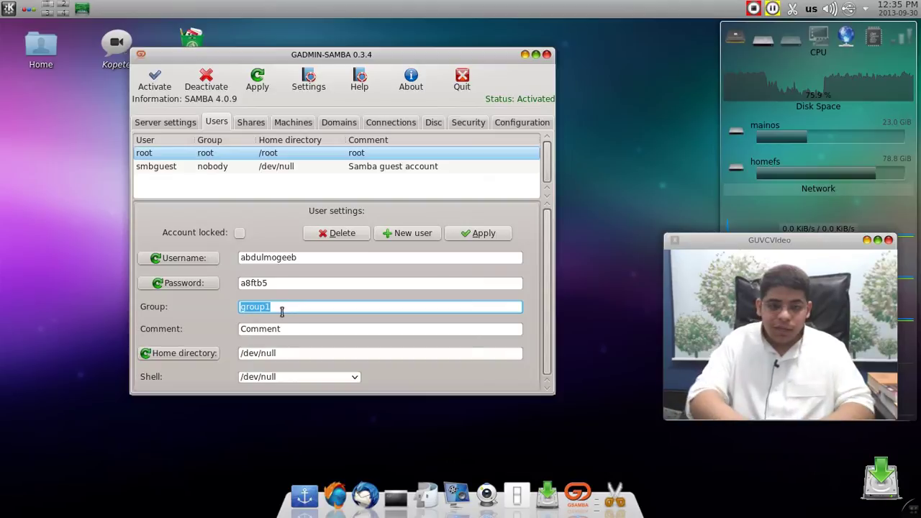
{"action": "type", "text": "abdulmogeeb"}
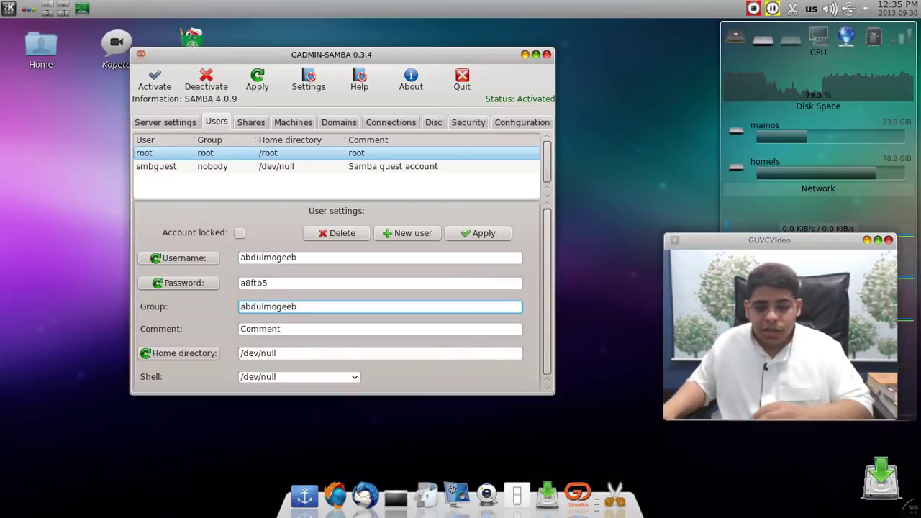
{"action": "left_click", "coordinate": [280, 352]}
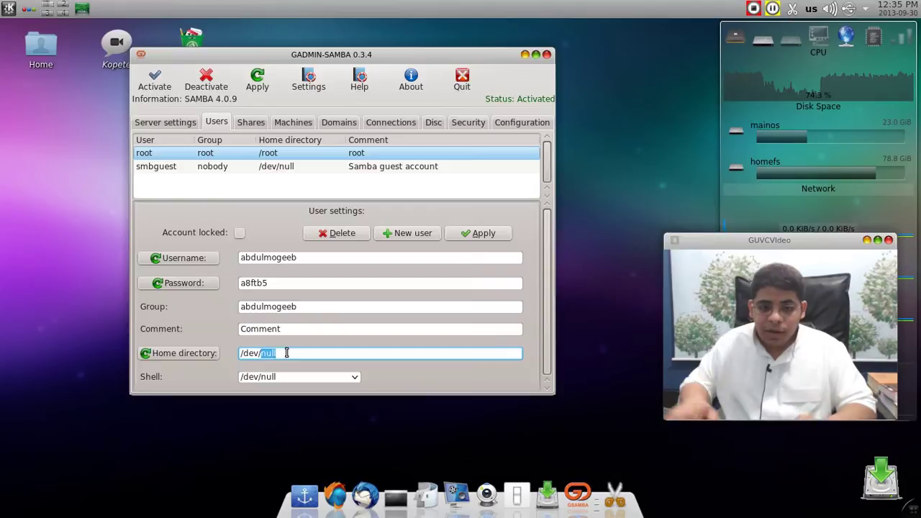
{"action": "key", "text": "BackSpace"}
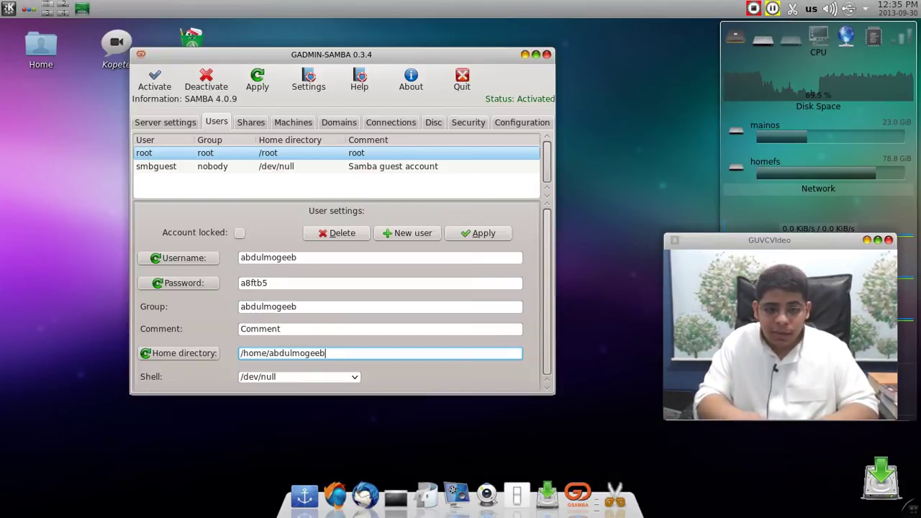
{"action": "left_click", "coordinate": [356, 377]}
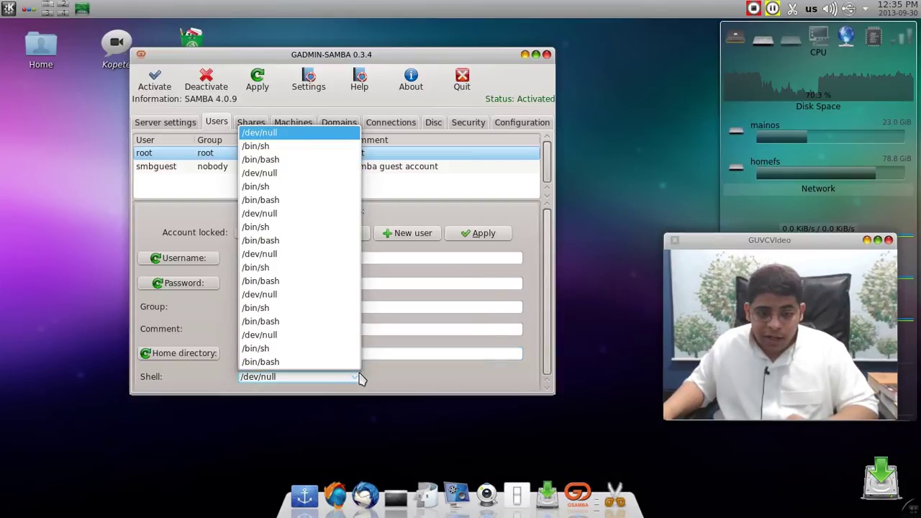
{"action": "left_click", "coordinate": [298, 372]}
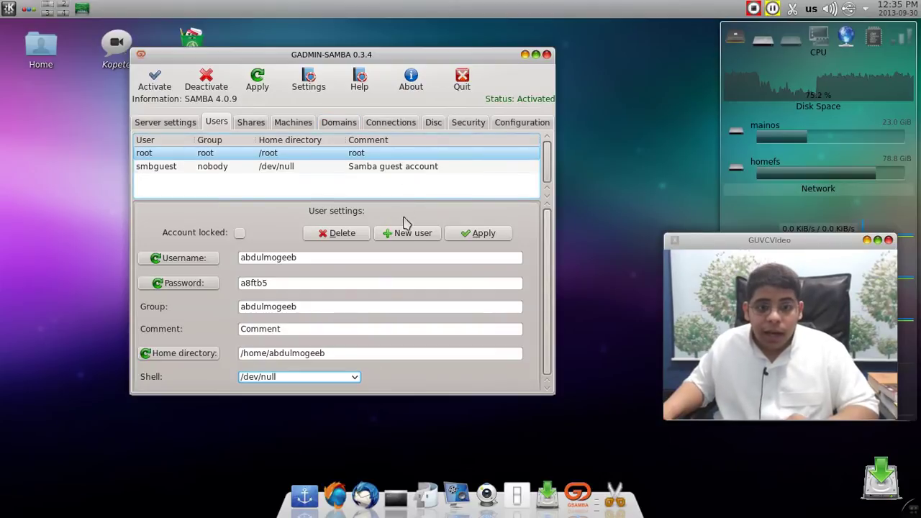
{"action": "left_click", "coordinate": [466, 239]}
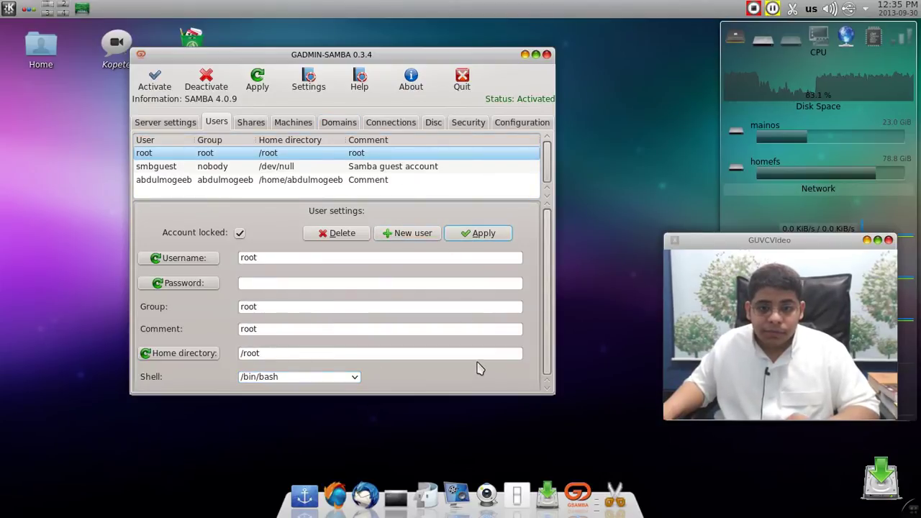
Regenerate and apply a fresh password for the new user, then open the Shares tab
{"action": "left_click", "coordinate": [293, 182]}
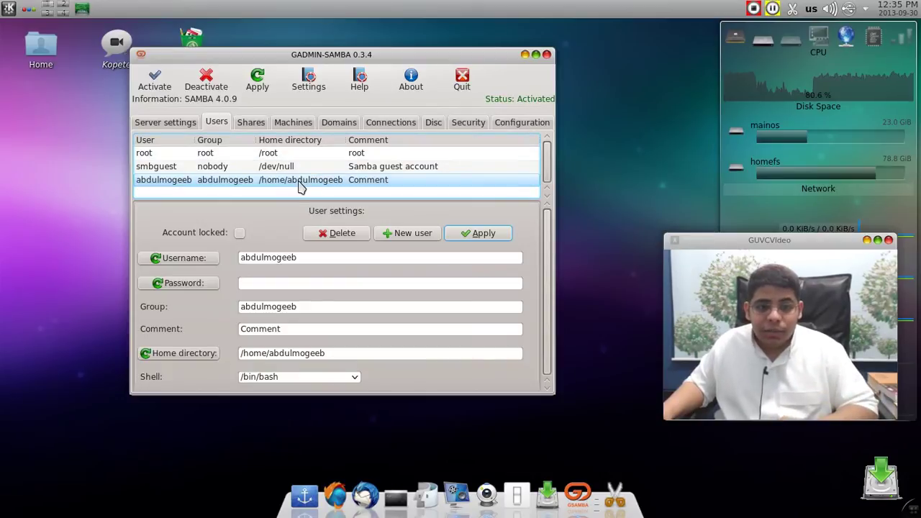
{"action": "left_click", "coordinate": [165, 286]}
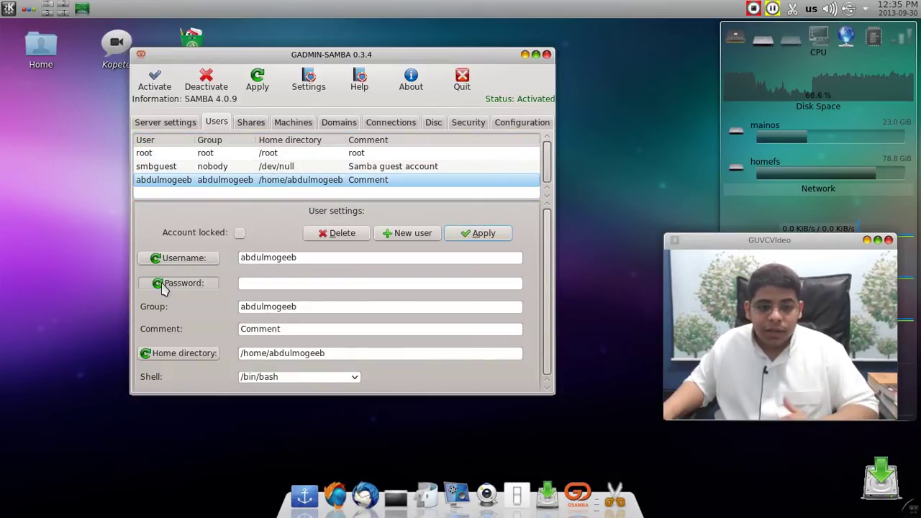
{"action": "left_click", "coordinate": [475, 241]}
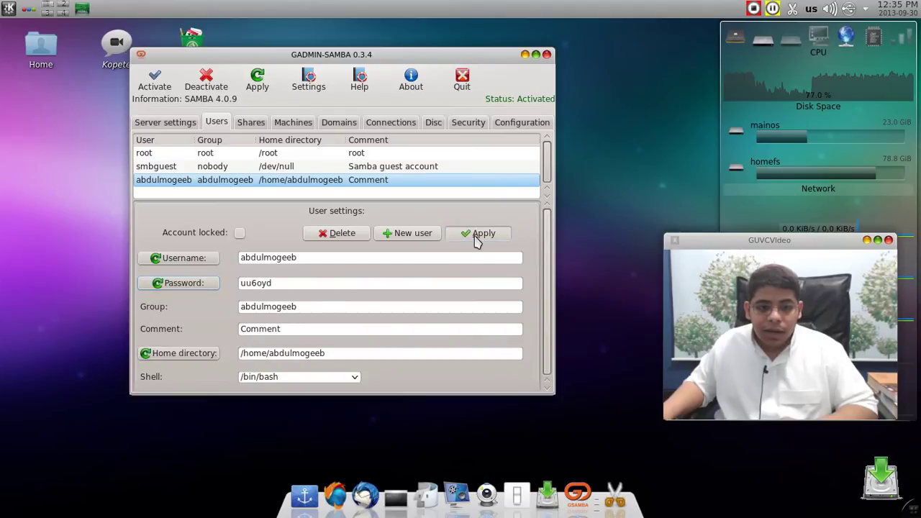
{"action": "left_click", "coordinate": [324, 180]}
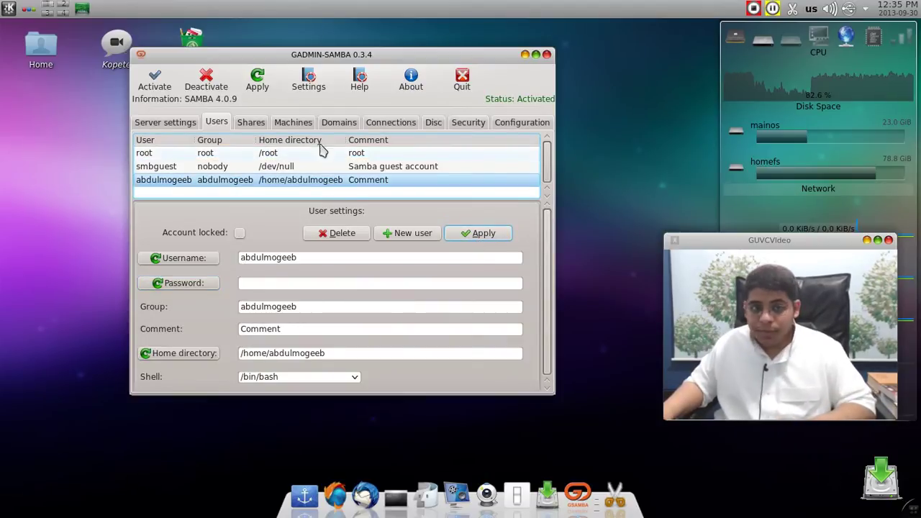
{"action": "left_click", "coordinate": [245, 124]}
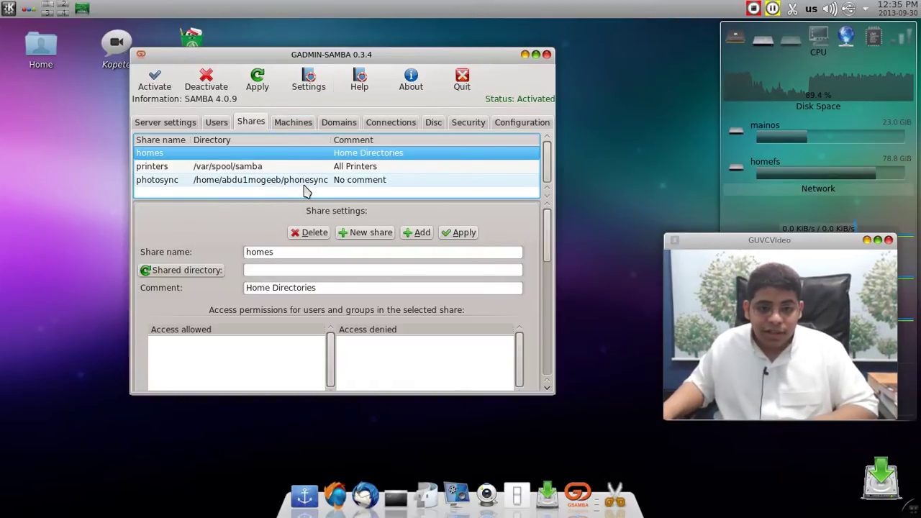
Create share 'photos' at the user's /home/.../Pictures folder with comment 'shared photos'
{"action": "left_click", "coordinate": [365, 232]}
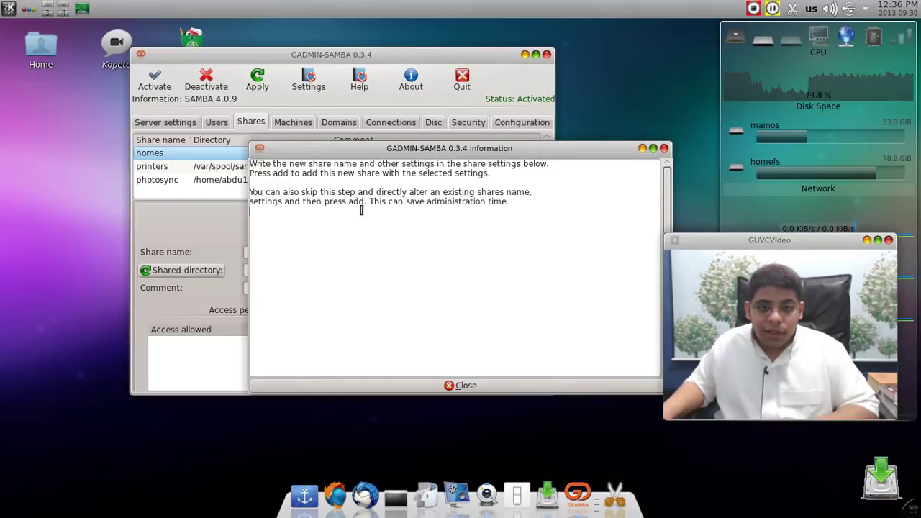
{"action": "left_click", "coordinate": [522, 389]}
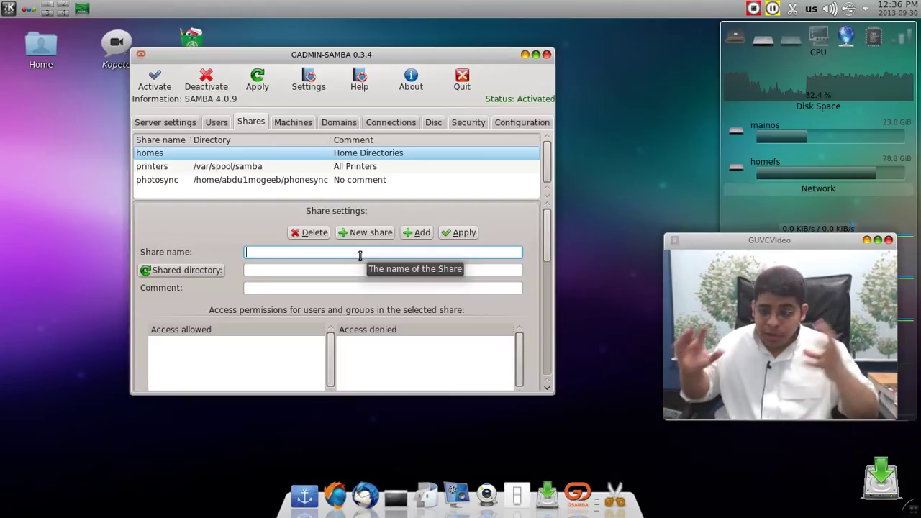
{"action": "type", "text": "pho"}
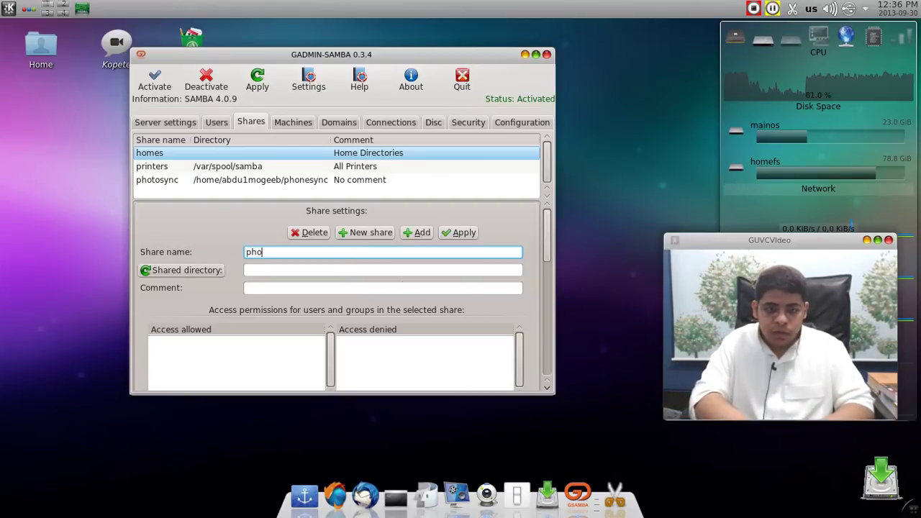
{"action": "type", "text": "tos"}
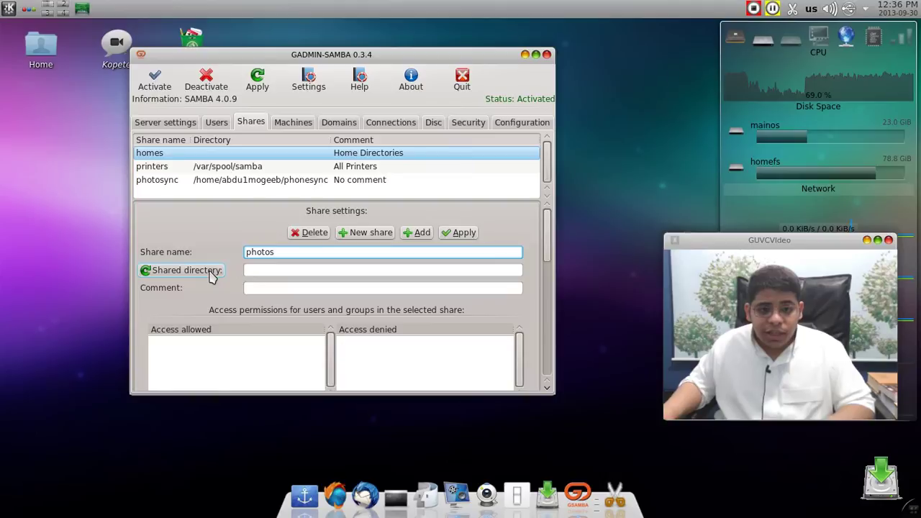
{"action": "left_click", "coordinate": [249, 272]}
{"action": "left_click", "coordinate": [177, 272]}
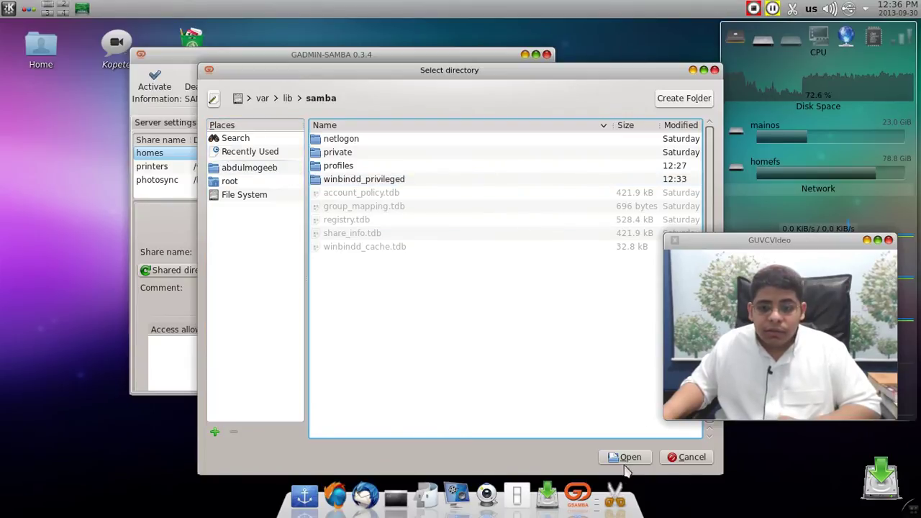
{"action": "left_click", "coordinate": [687, 457]}
{"action": "left_click", "coordinate": [306, 269]}
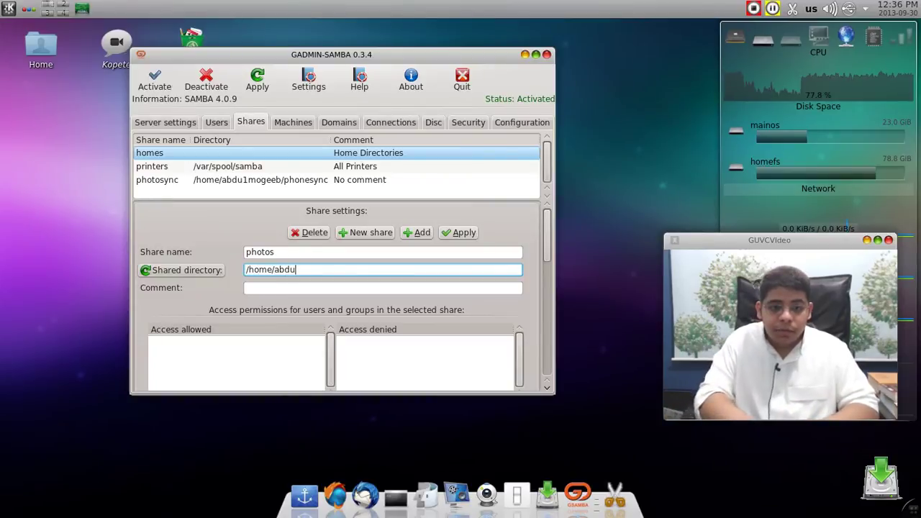
{"action": "type", "text": "/home/abdulmogeeb/Pictures"}
{"action": "left_click", "coordinate": [280, 288]}
{"action": "type", "text": "shared photos"}
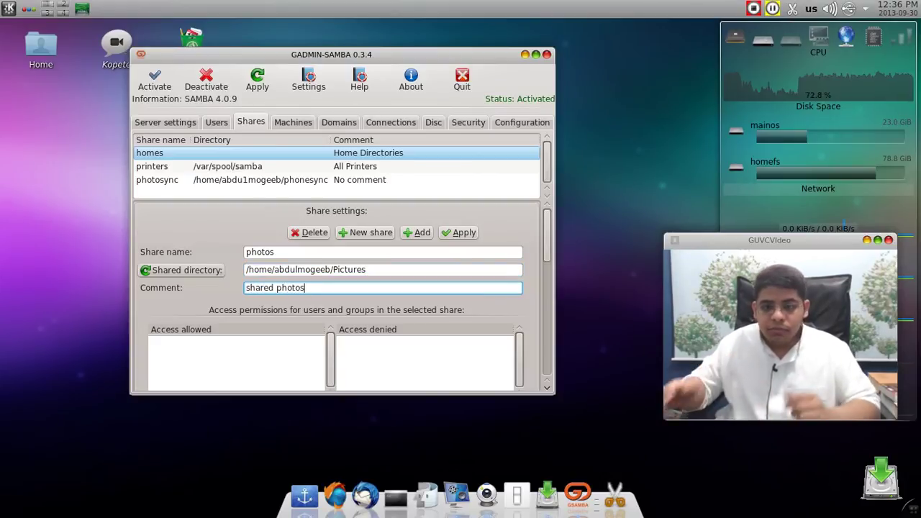
{"action": "left_click_drag", "start_coordinate": [545, 254], "coordinate": [548, 288]}
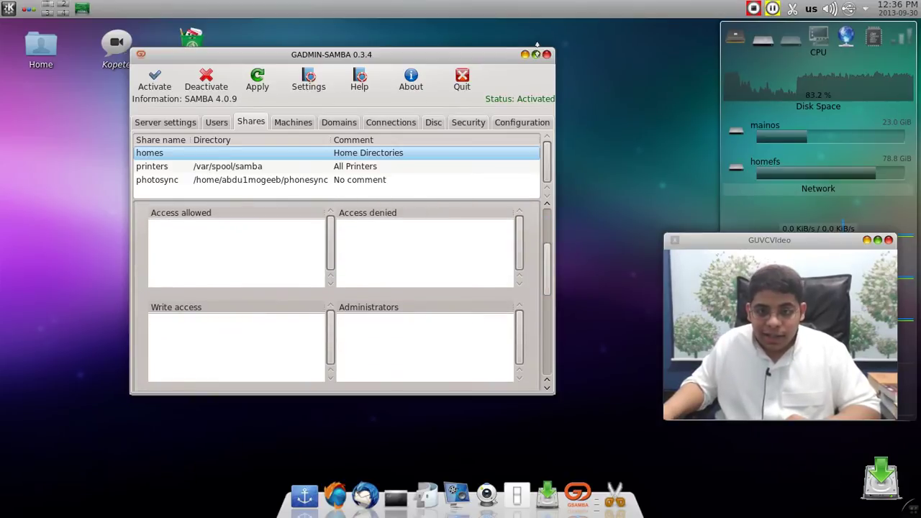
Maximize the window and bring up the Add access permissions dialog
{"action": "left_click", "coordinate": [535, 54]}
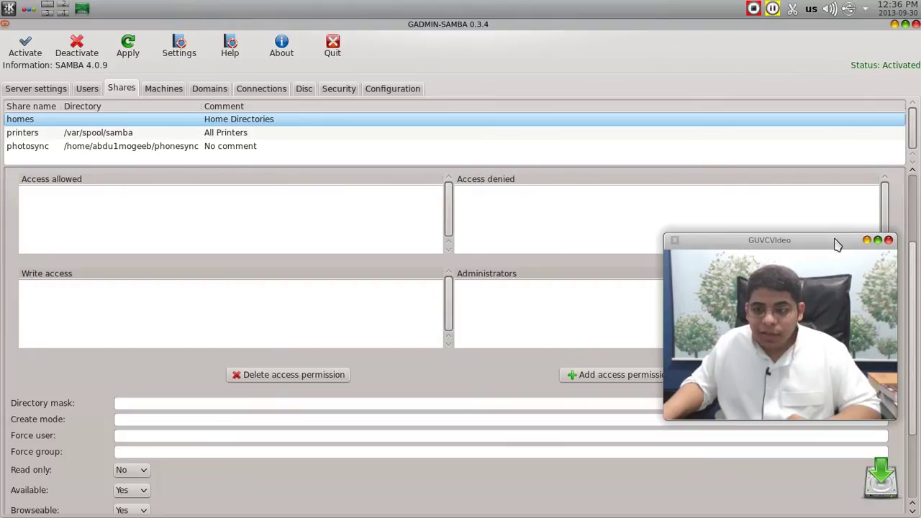
{"action": "left_click_drag", "start_coordinate": [834, 245], "coordinate": [830, 68]}
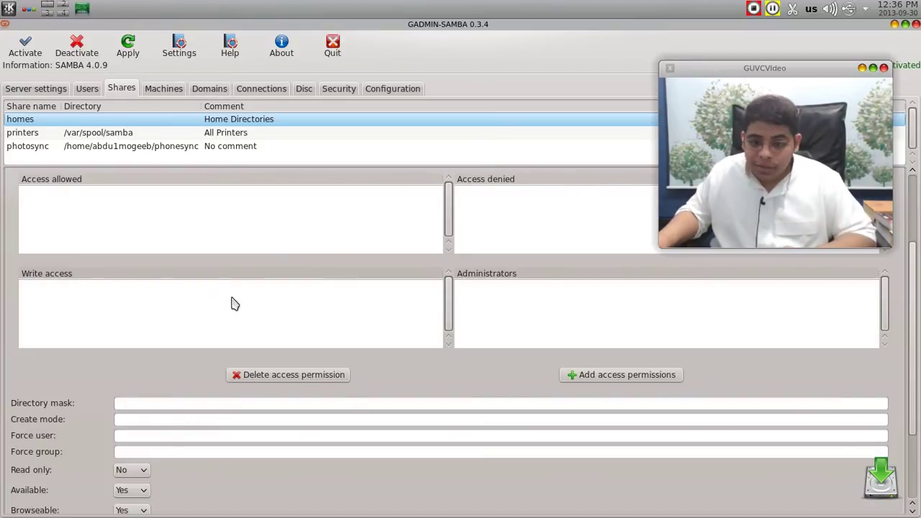
{"action": "left_click", "coordinate": [601, 380]}
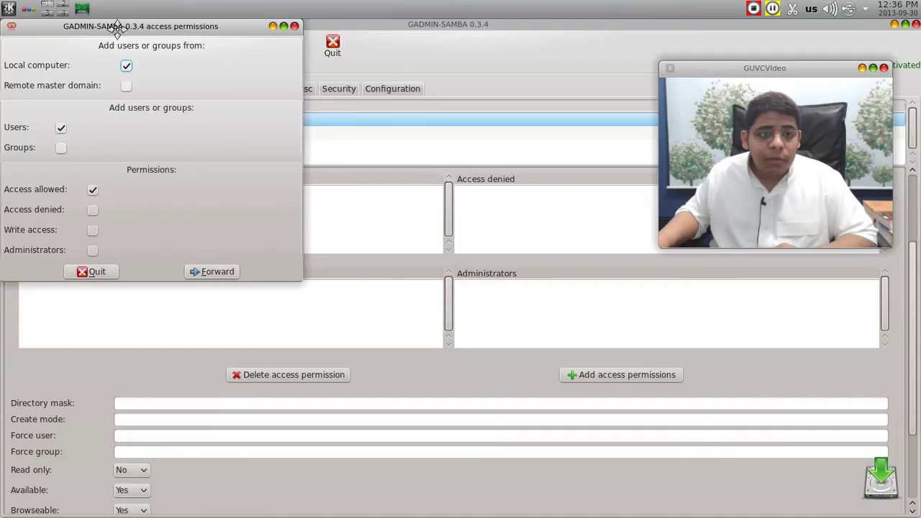
Keep Local computer, Users and Access allowed only, and proceed to the user list
{"action": "left_click_drag", "start_coordinate": [116, 29], "coordinate": [368, 112]}
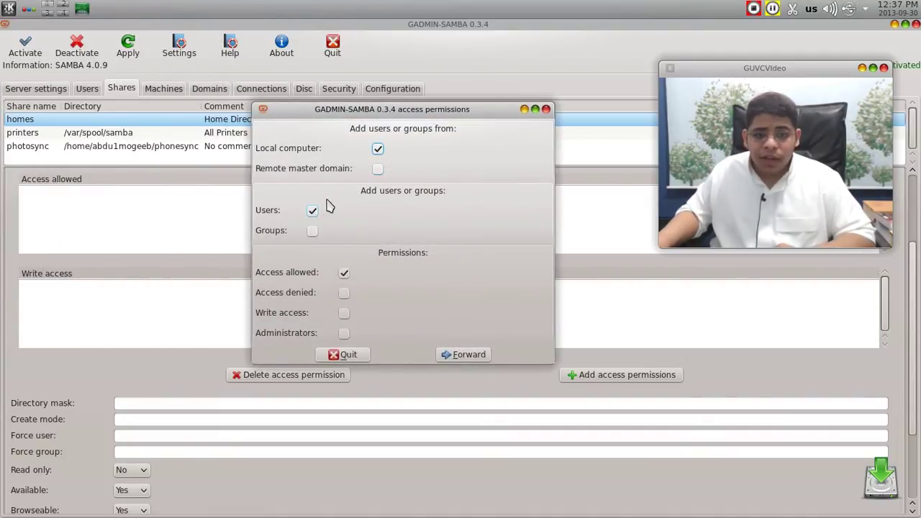
{"action": "left_click", "coordinate": [313, 232]}
{"action": "left_click", "coordinate": [313, 210]}
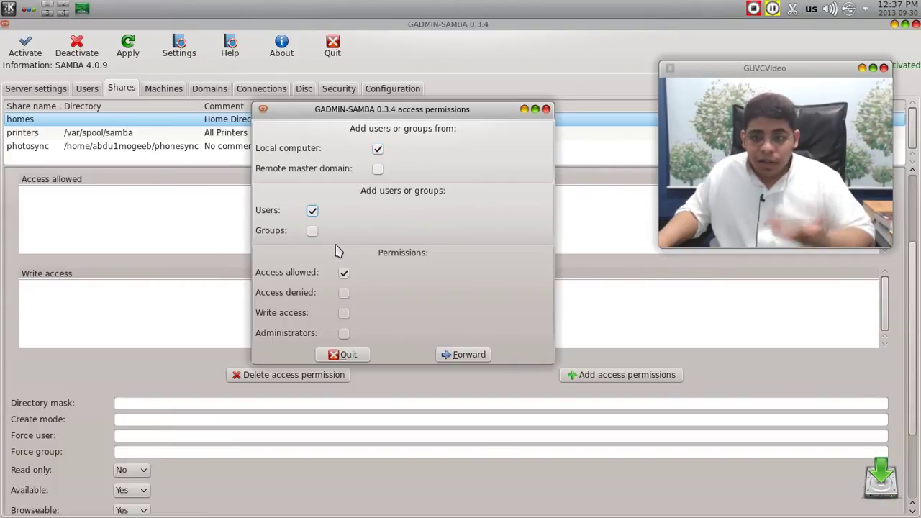
{"action": "left_click", "coordinate": [344, 294]}
{"action": "left_click", "coordinate": [344, 314]}
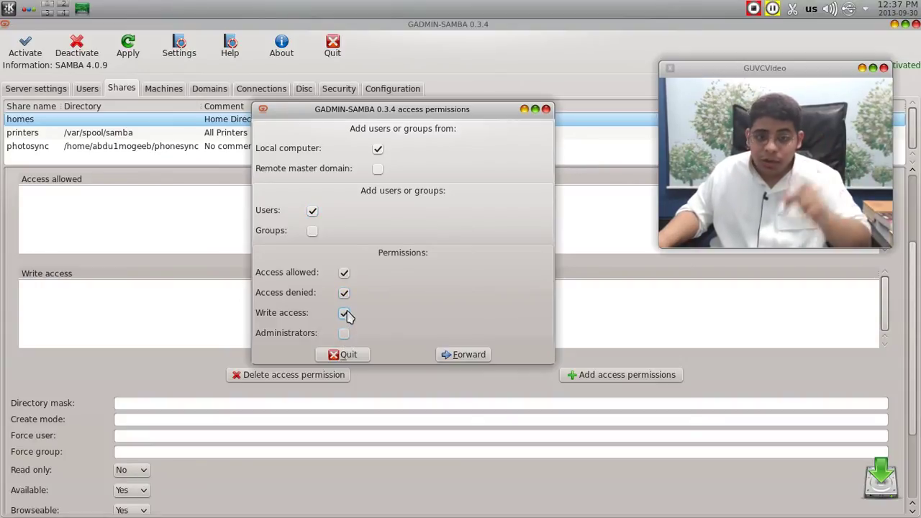
{"action": "left_click", "coordinate": [344, 314]}
{"action": "left_click", "coordinate": [344, 294]}
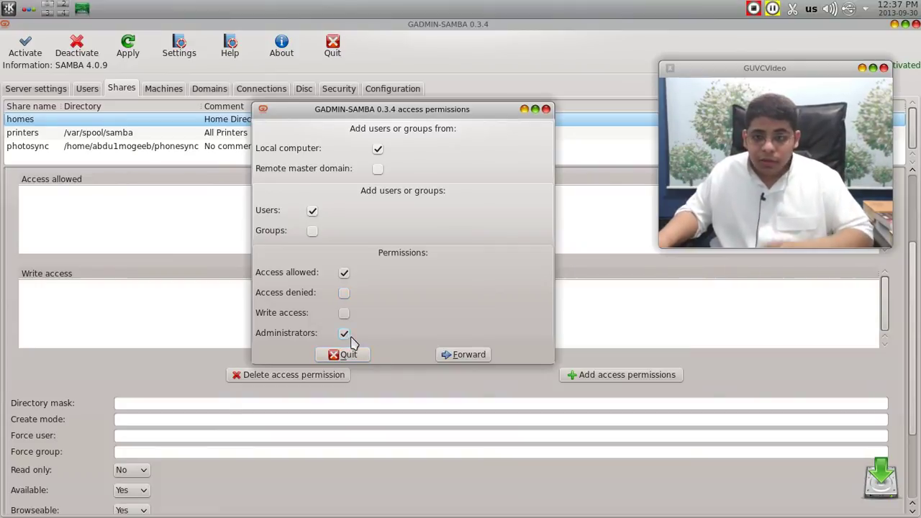
{"action": "left_click", "coordinate": [455, 355]}
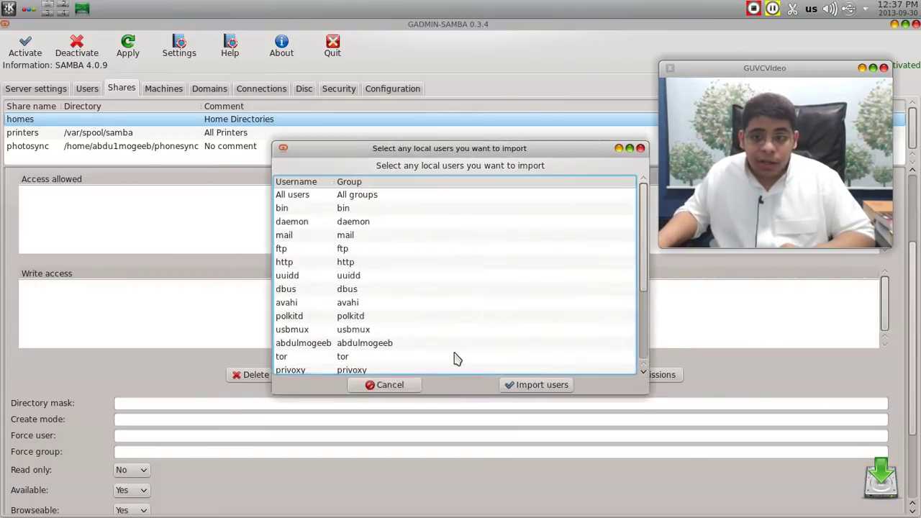
Import the main local user into the share's allowed list and dismiss both notices
{"action": "left_click_drag", "start_coordinate": [643, 216], "coordinate": [643, 360]}
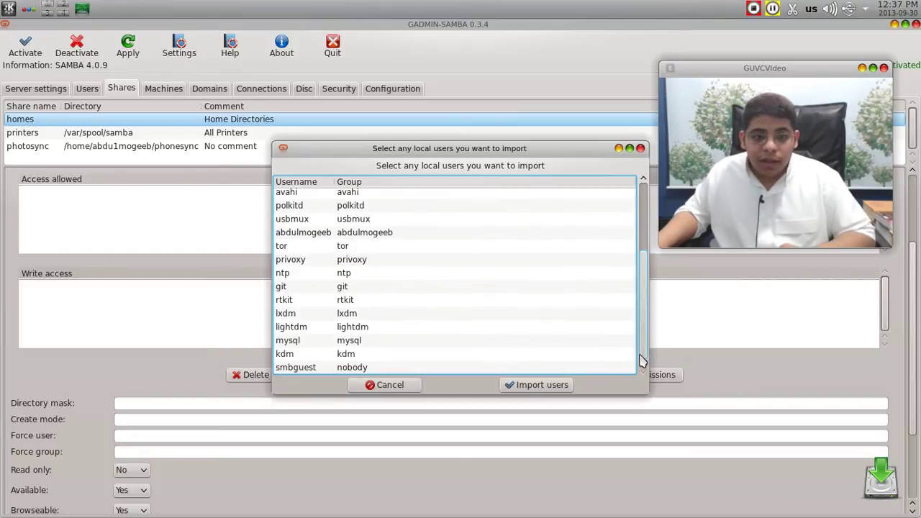
{"action": "left_click", "coordinate": [360, 233]}
{"action": "left_click", "coordinate": [519, 389]}
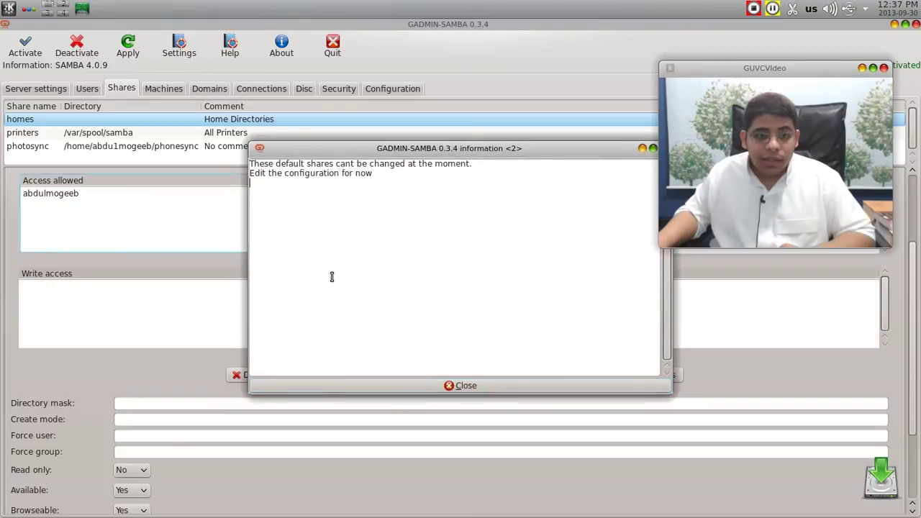
{"action": "left_click", "coordinate": [481, 385]}
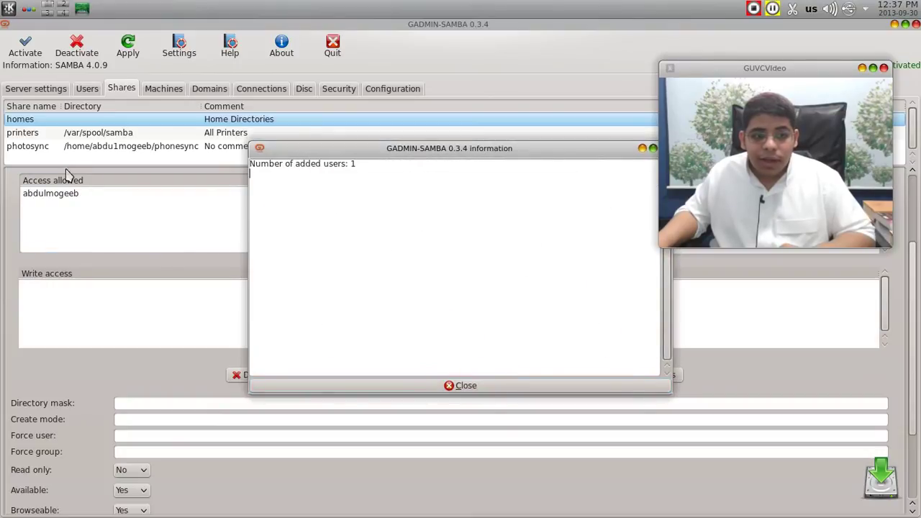
{"action": "left_click", "coordinate": [487, 385]}
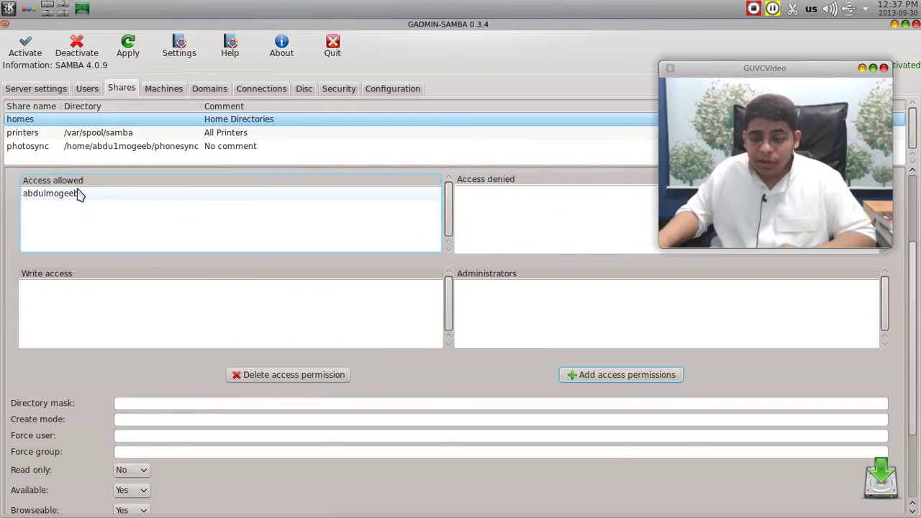
{"action": "left_click", "coordinate": [79, 194]}
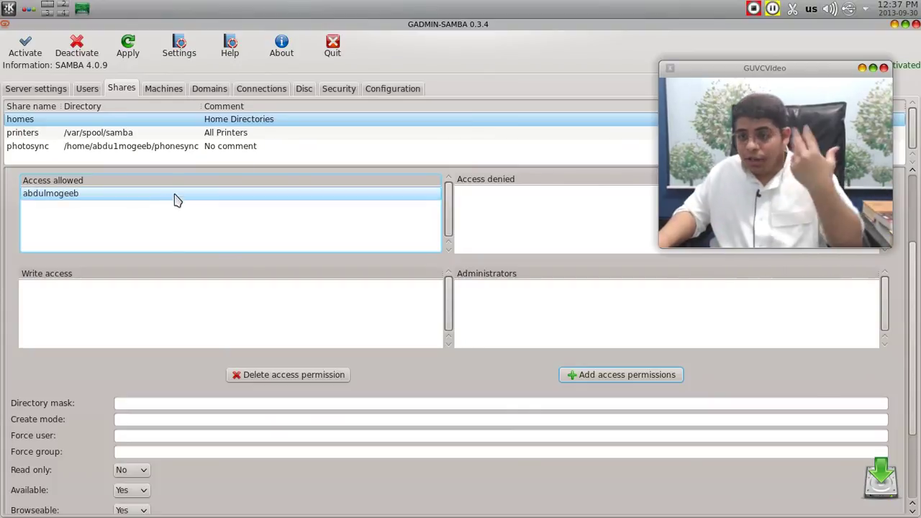
Set the share's directory mask and create mode to 0770
{"action": "scroll", "coordinate": [915, 292], "scroll_direction": "down", "scroll_amount": 2}
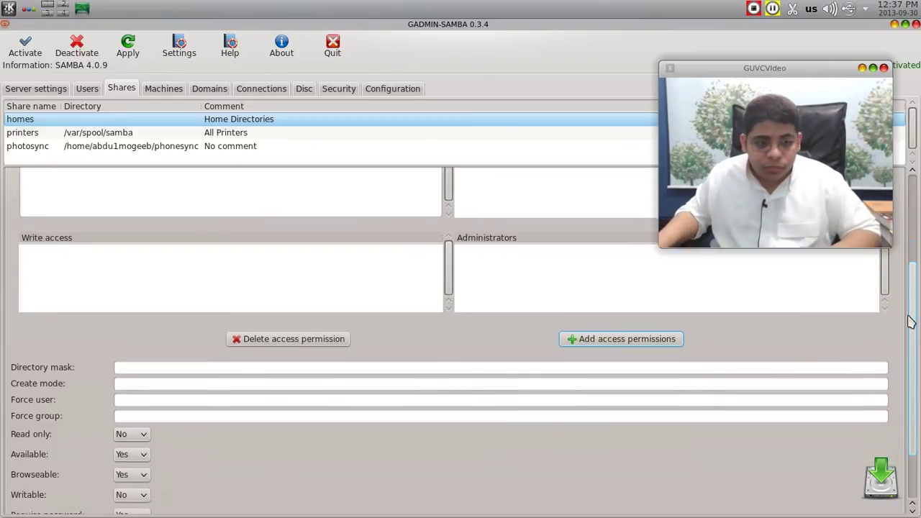
{"action": "left_click", "coordinate": [320, 332]}
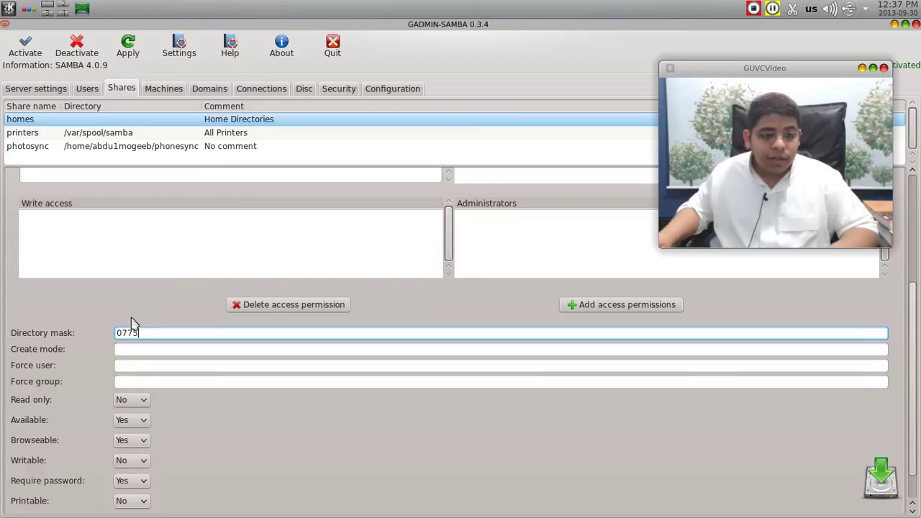
{"action": "left_click", "coordinate": [143, 349]}
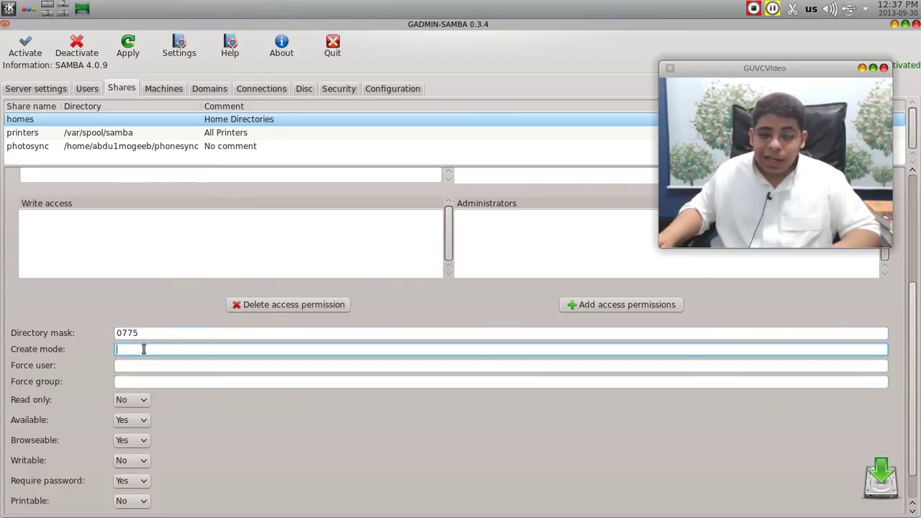
{"action": "type", "text": "0770"}
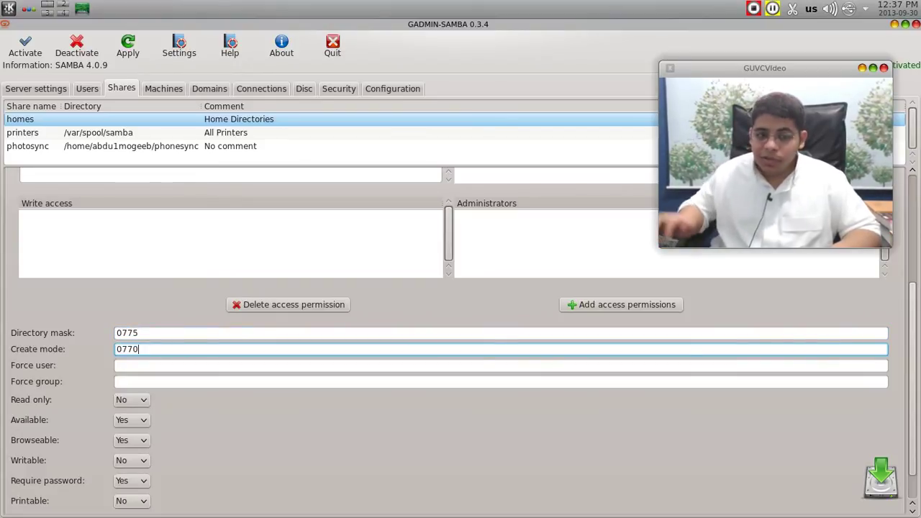
{"action": "left_click", "coordinate": [159, 334]}
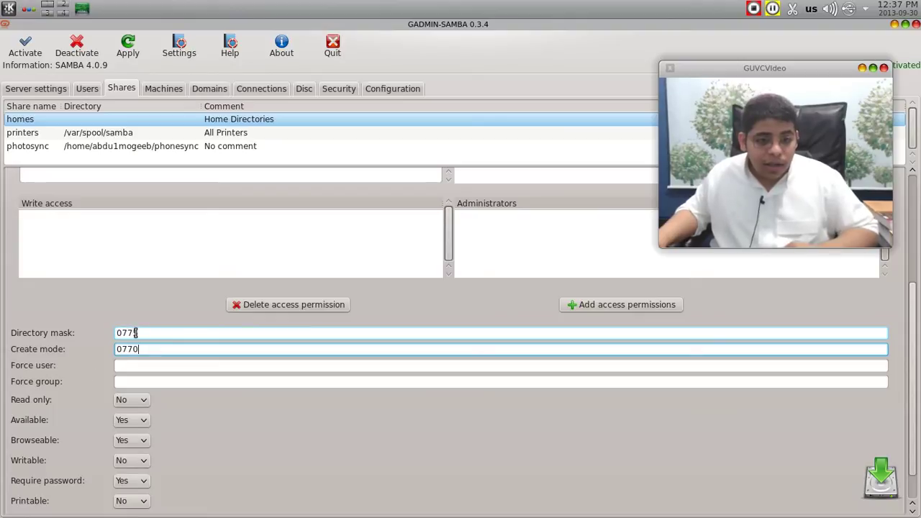
{"action": "key", "text": "BackSpace"}
{"action": "type", "text": "01"}
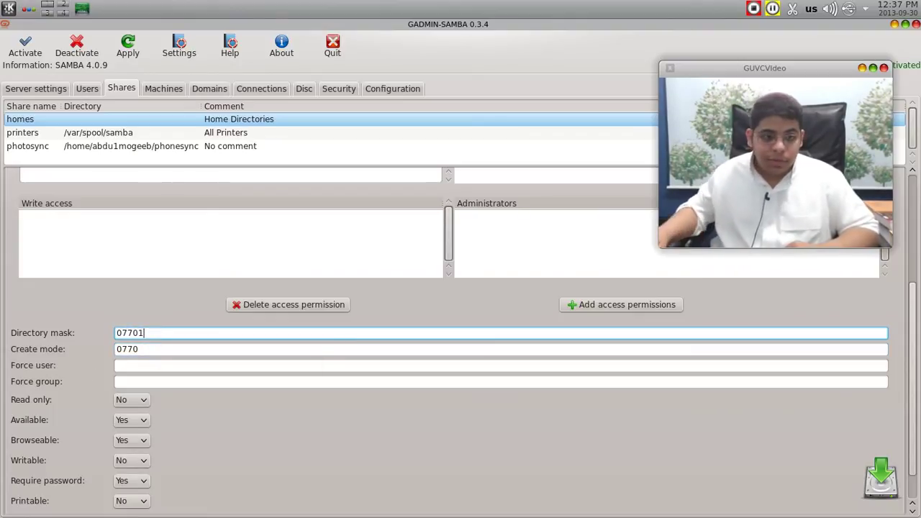
Force the share to the local user account and group 'it', and set Writable to Yes
{"action": "left_click", "coordinate": [127, 364]}
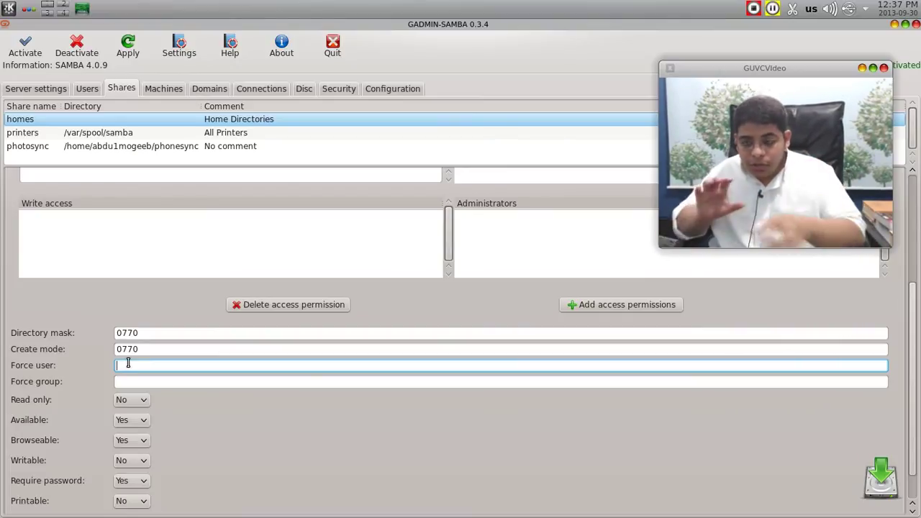
{"action": "type", "text": "abdulmogeeb"}
{"action": "left_click", "coordinate": [117, 381]}
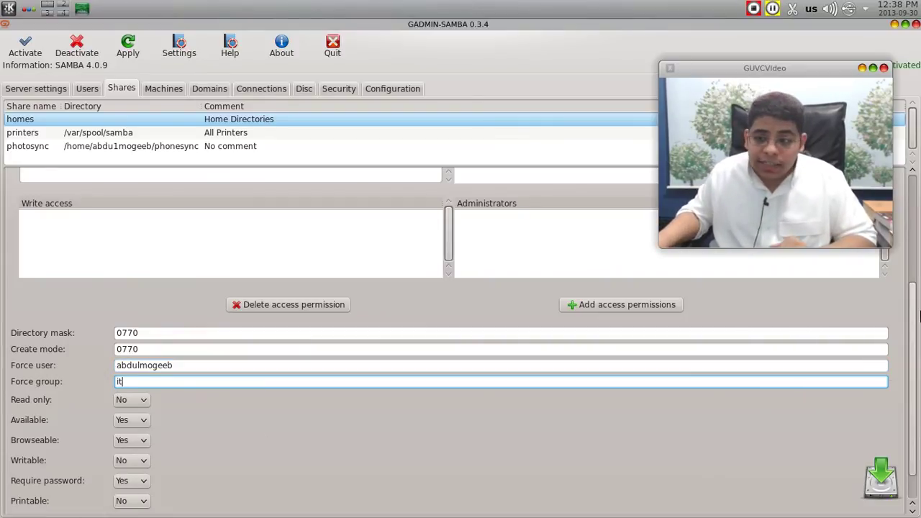
{"action": "scroll", "coordinate": [913, 345], "scroll_direction": "down", "scroll_amount": 1}
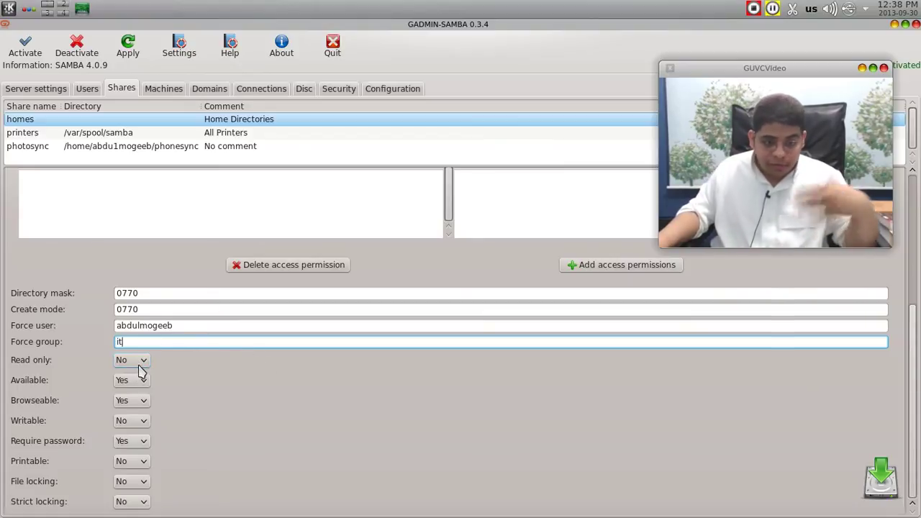
{"action": "left_click", "coordinate": [135, 423]}
{"action": "left_click", "coordinate": [132, 442]}
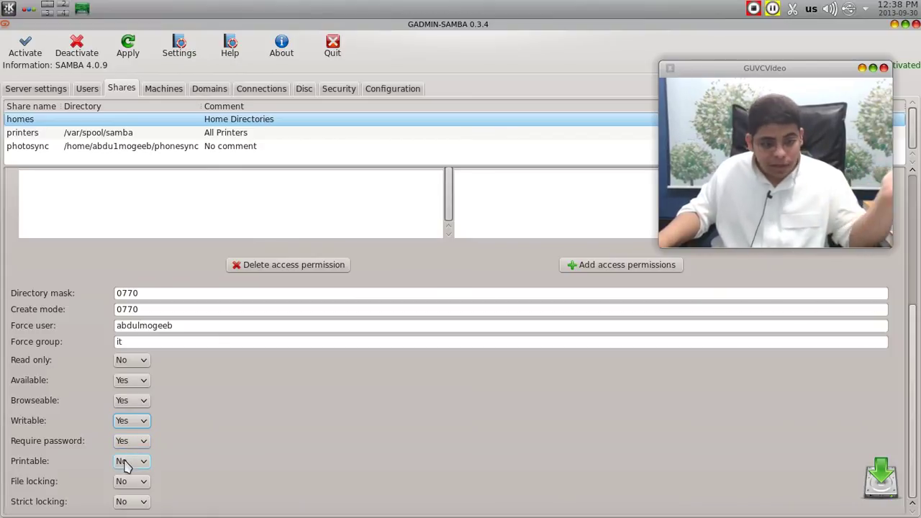
{"action": "left_click", "coordinate": [140, 507]}
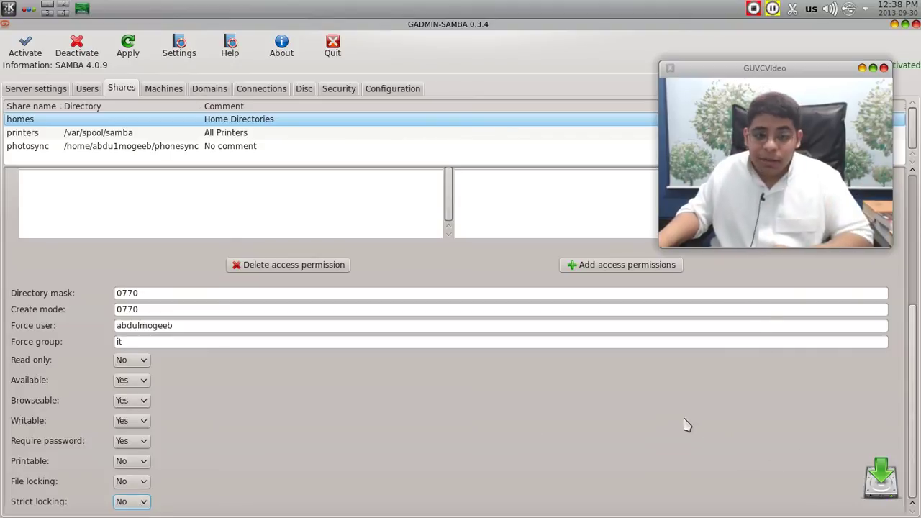
Apply the share settings, dismiss the default-shares warning, and add the photos share to the list
{"action": "scroll", "coordinate": [914, 324], "scroll_direction": "up", "scroll_amount": 5}
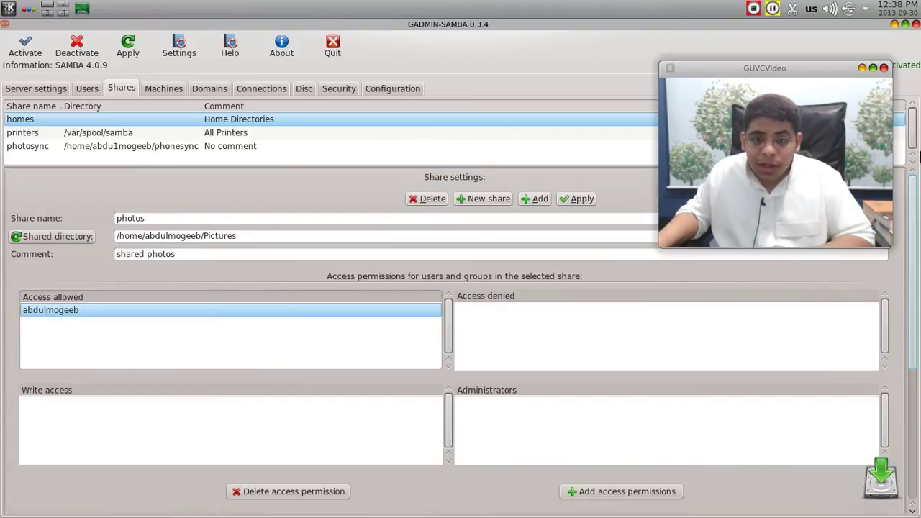
{"action": "left_click", "coordinate": [578, 199]}
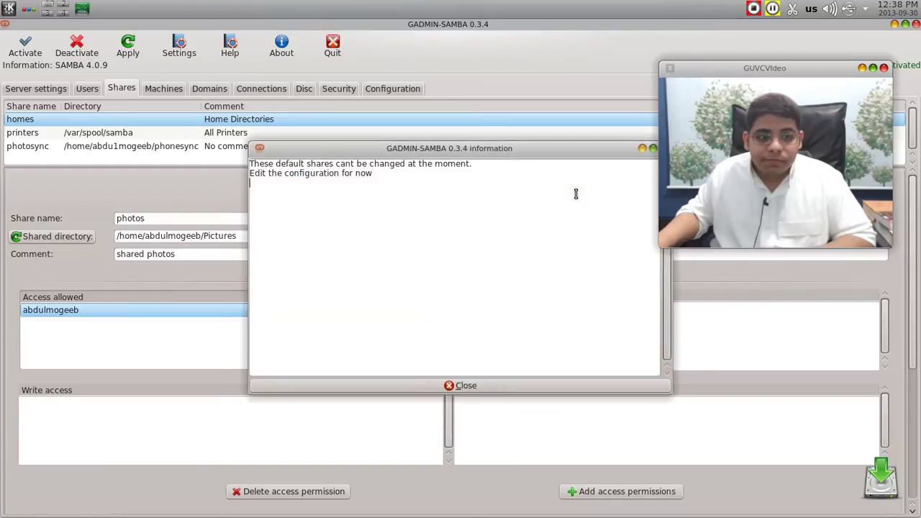
{"action": "left_click", "coordinate": [521, 389]}
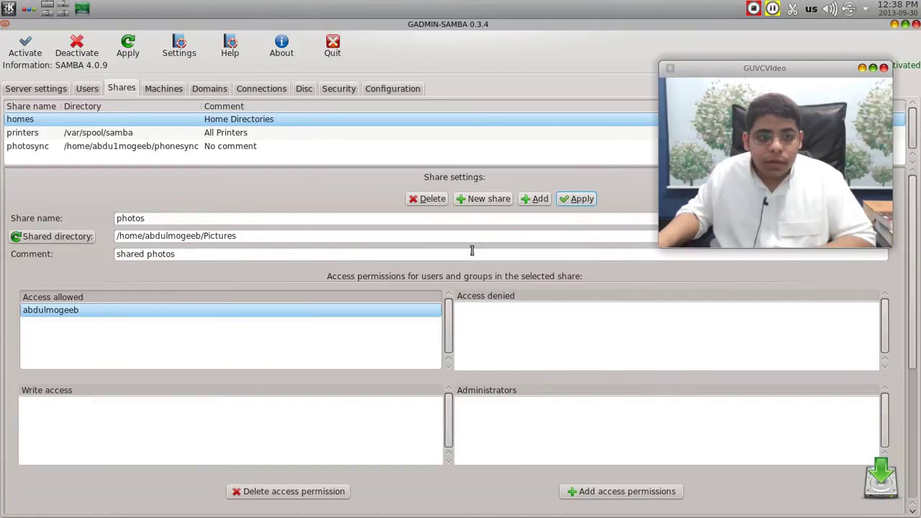
{"action": "left_click", "coordinate": [533, 202]}
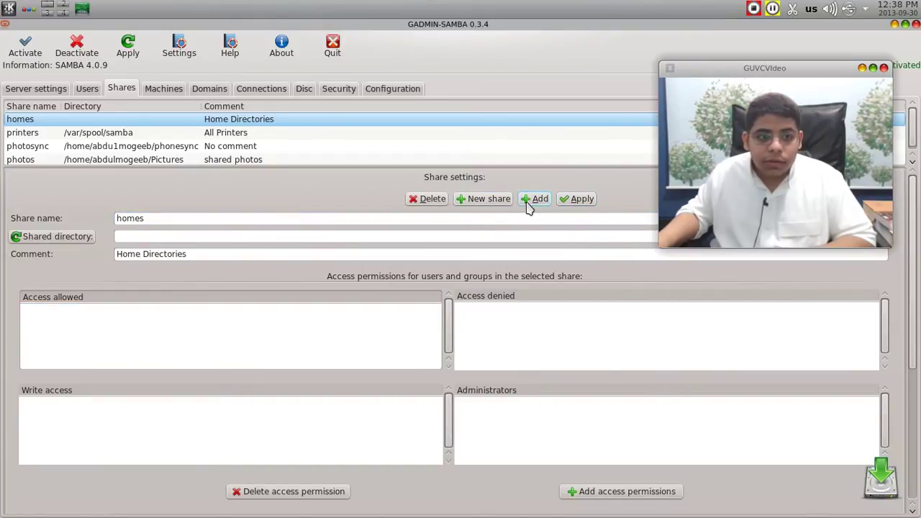
Review the photos share's folder, comment and allowed user, then show the Machines page
{"action": "left_click", "coordinate": [202, 159]}
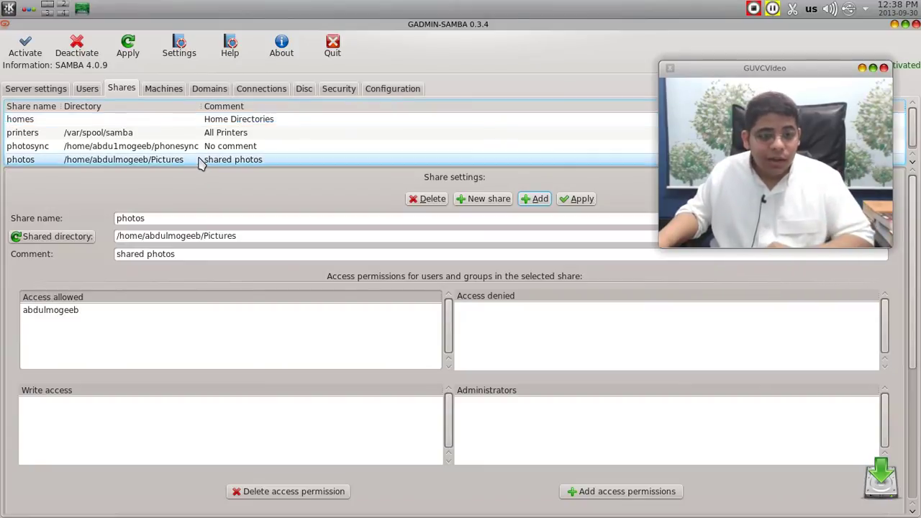
{"action": "scroll", "coordinate": [912, 244], "scroll_direction": "down", "scroll_amount": 1}
{"action": "left_click", "coordinate": [180, 91]}
{"action": "left_click", "coordinate": [195, 90]}
{"action": "left_click", "coordinate": [180, 90]}
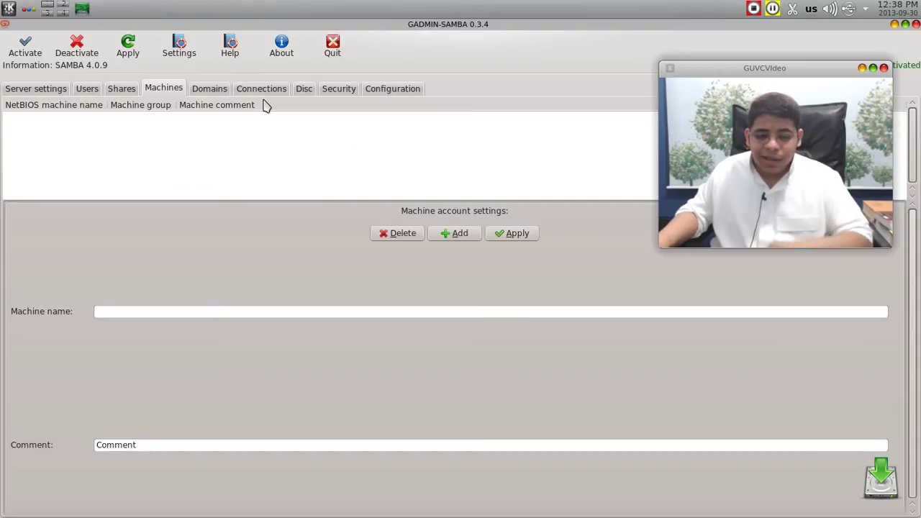
Show the Connections page and refresh it twice; no clients are listed yet
{"action": "left_click", "coordinate": [211, 94]}
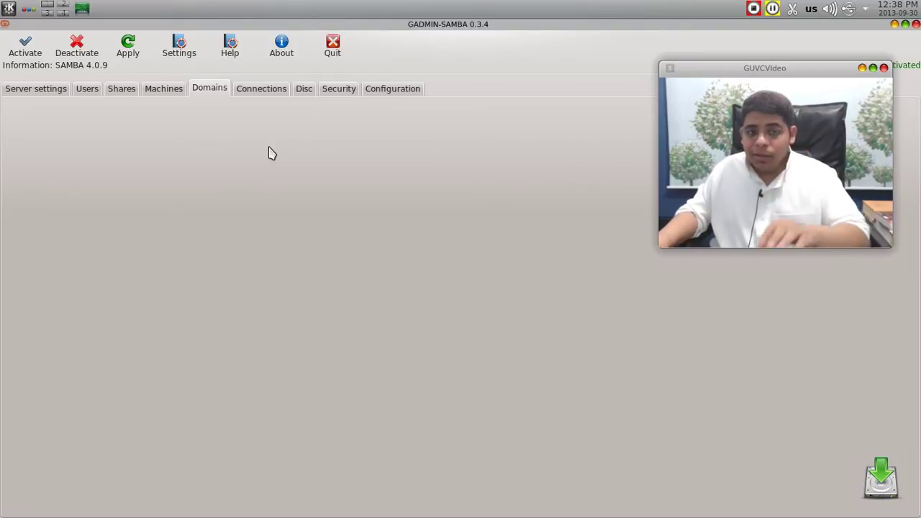
{"action": "left_click", "coordinate": [267, 94]}
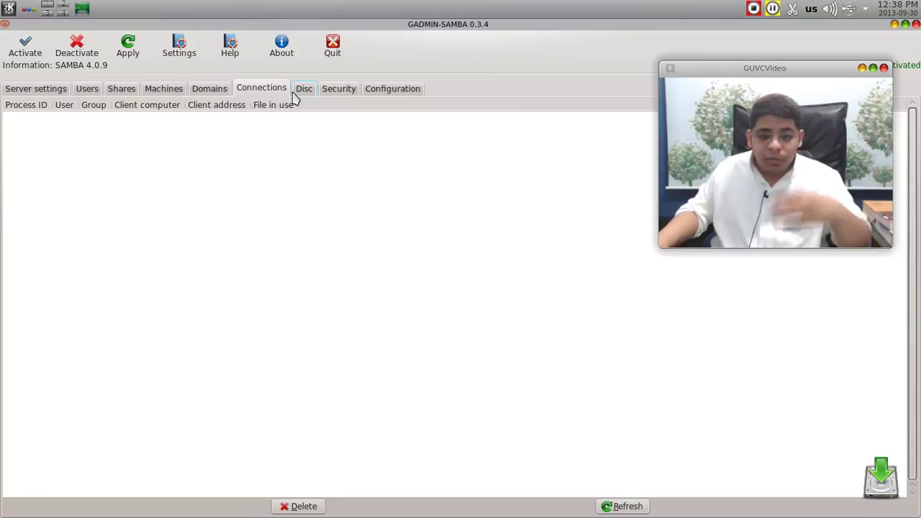
{"action": "left_click", "coordinate": [636, 506]}
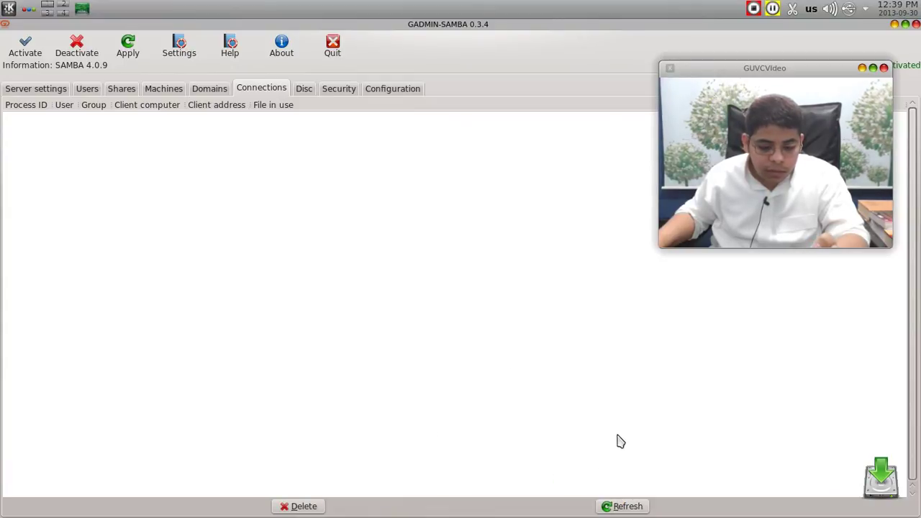
{"action": "left_click", "coordinate": [621, 507]}
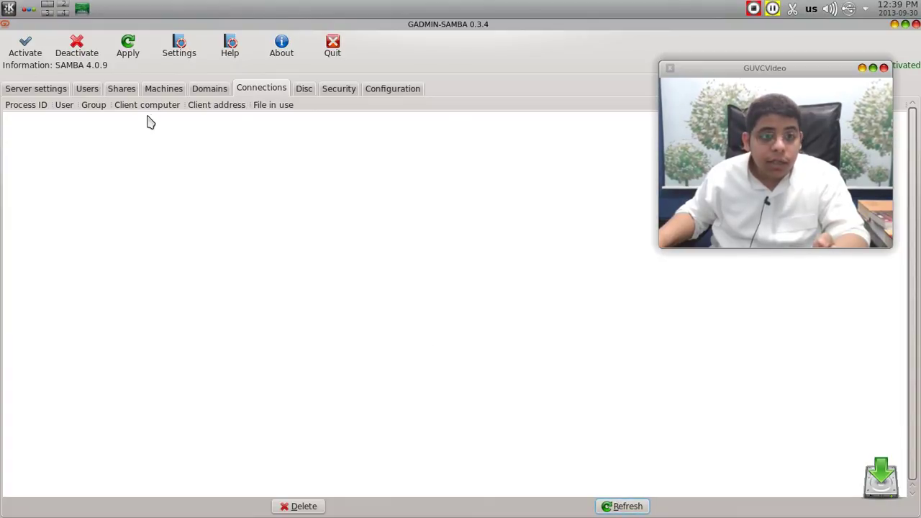
Give the regular user account a Samba password, save it, and return to Connections
{"action": "left_click", "coordinate": [121, 89]}
{"action": "left_click", "coordinate": [88, 89]}
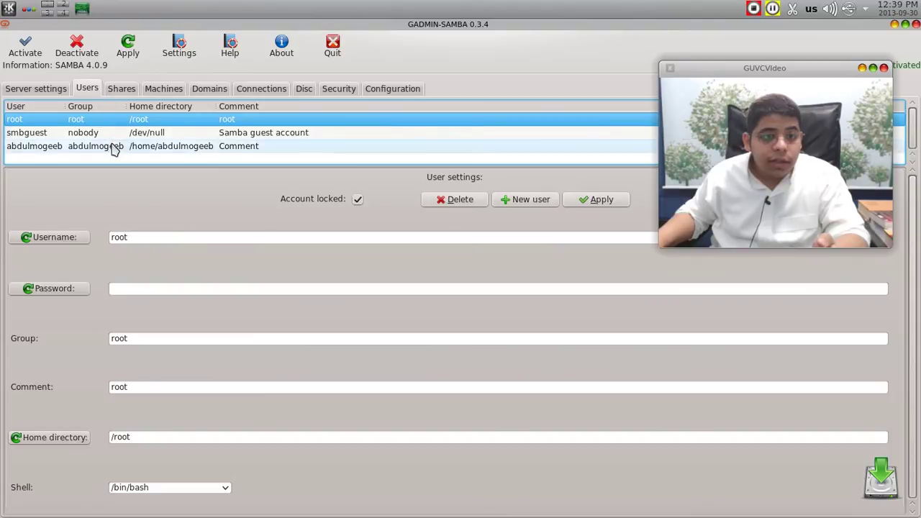
{"action": "left_click", "coordinate": [113, 149]}
{"action": "left_click", "coordinate": [133, 288]}
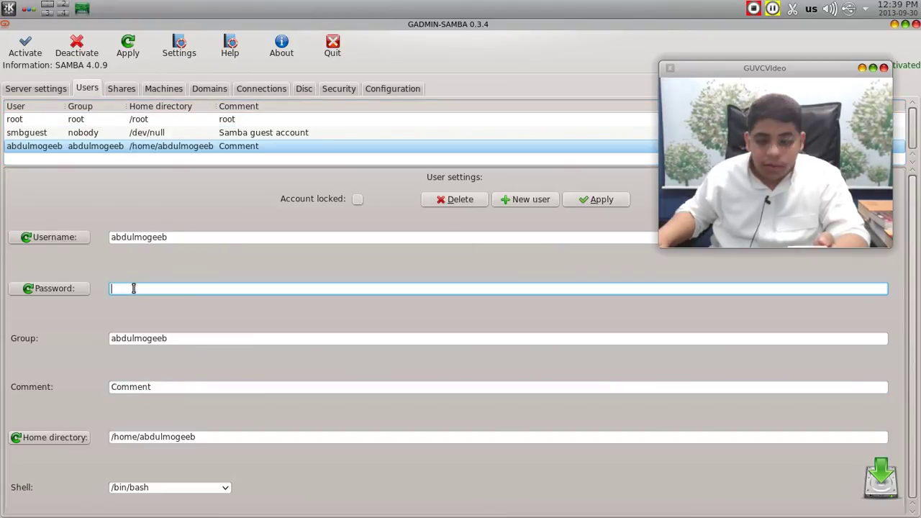
{"action": "type", "text": "111111"}
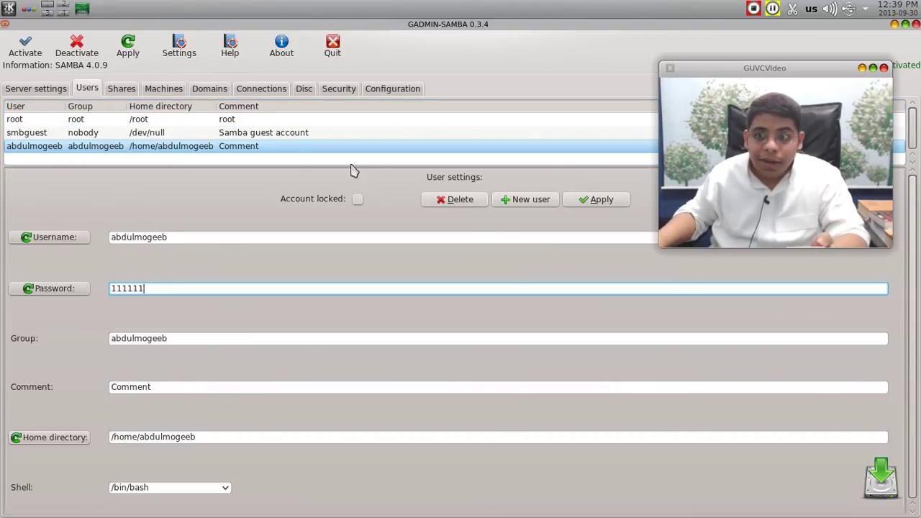
{"action": "left_click", "coordinate": [603, 201]}
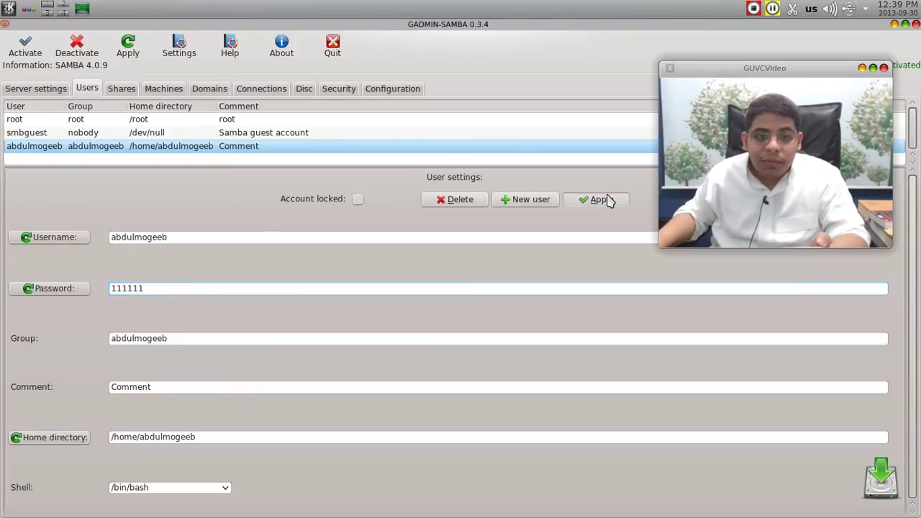
{"action": "left_click", "coordinate": [278, 89]}
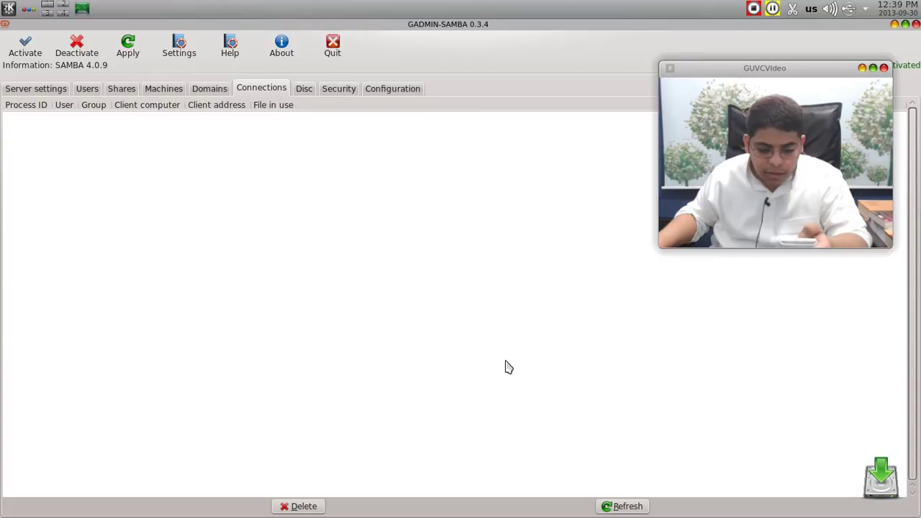
Refresh connections until client 192.168.1.165 appears, select it, then view Disc usage
{"action": "left_click", "coordinate": [634, 508]}
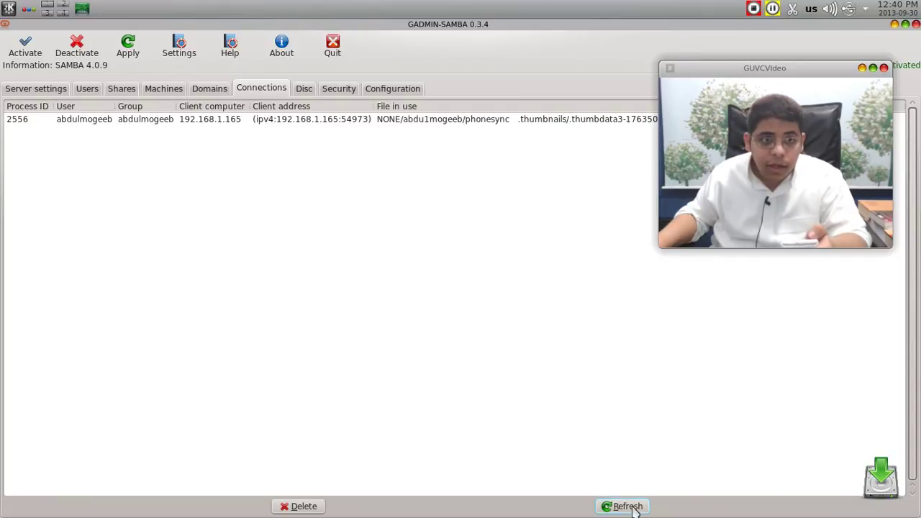
{"action": "left_click_drag", "start_coordinate": [709, 72], "coordinate": [700, 187]}
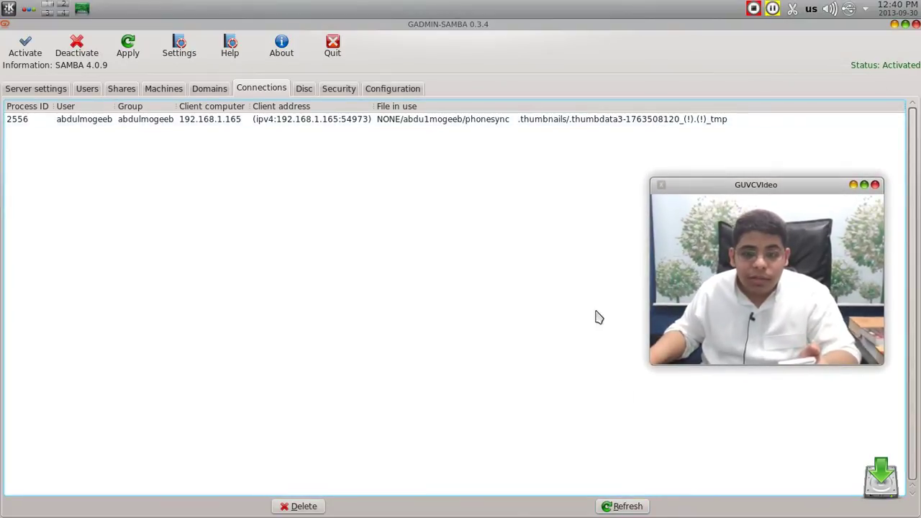
{"action": "left_click", "coordinate": [633, 507]}
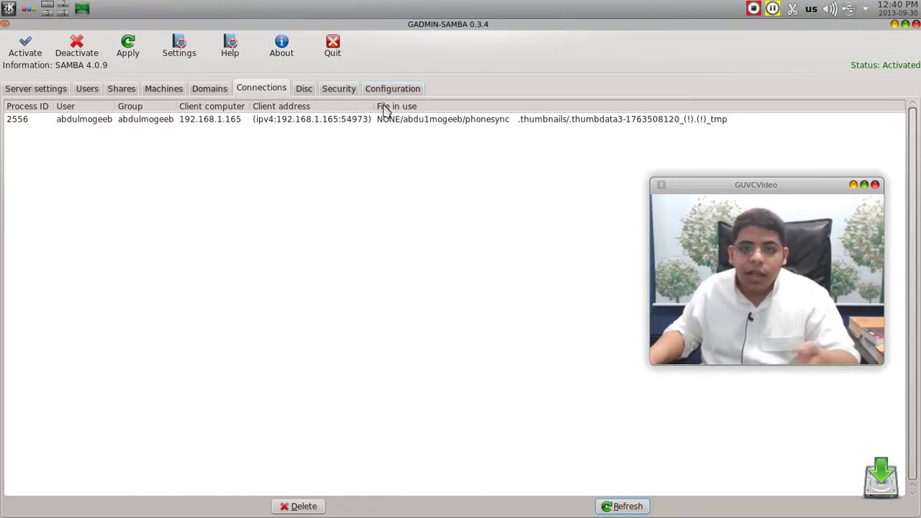
{"action": "left_click", "coordinate": [297, 120]}
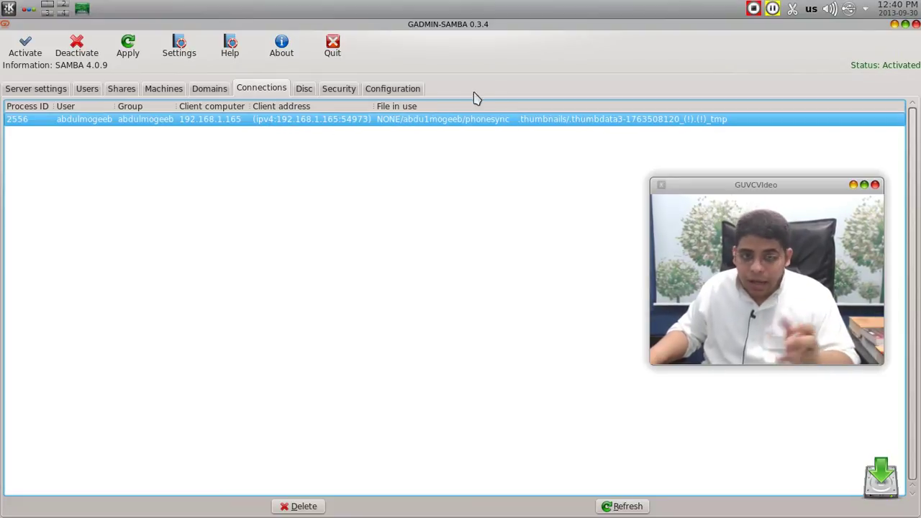
{"action": "left_click", "coordinate": [298, 94]}
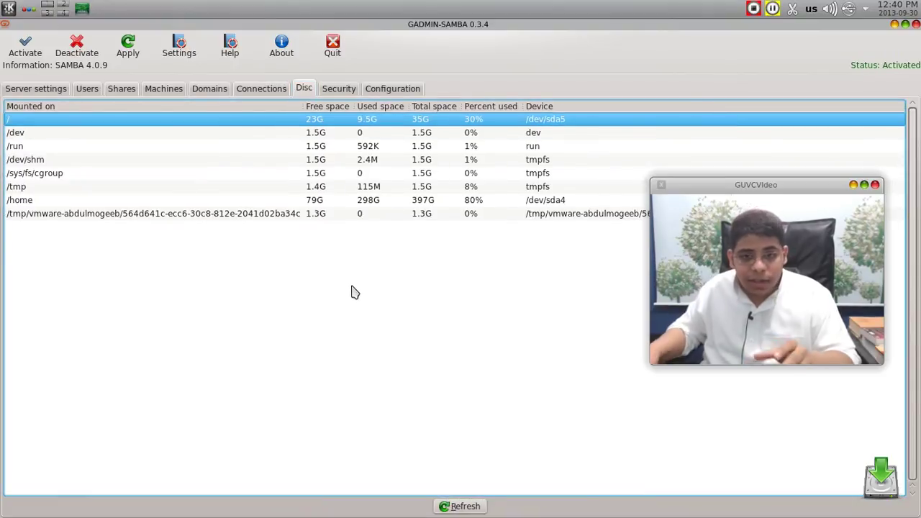
Review security info and the generated smb.conf text, then check the smb.conf path in Settings
{"action": "left_click", "coordinate": [346, 93]}
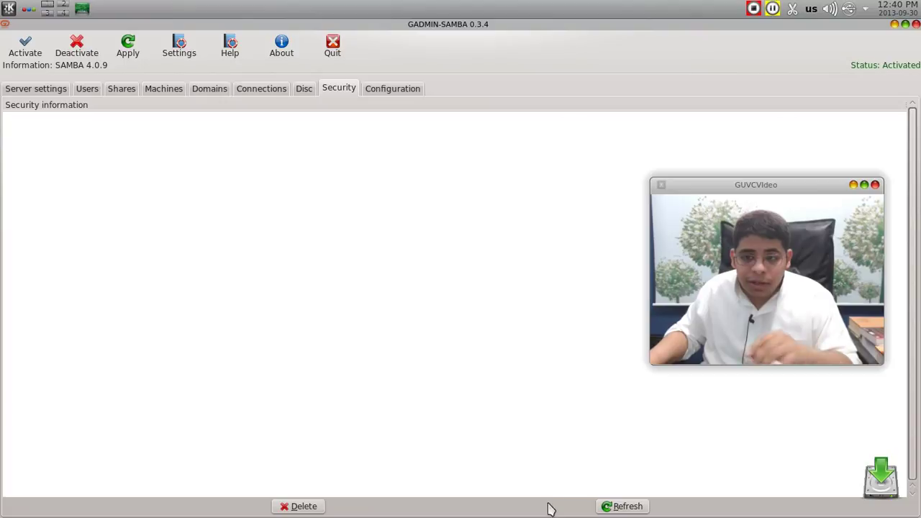
{"action": "left_click", "coordinate": [604, 506]}
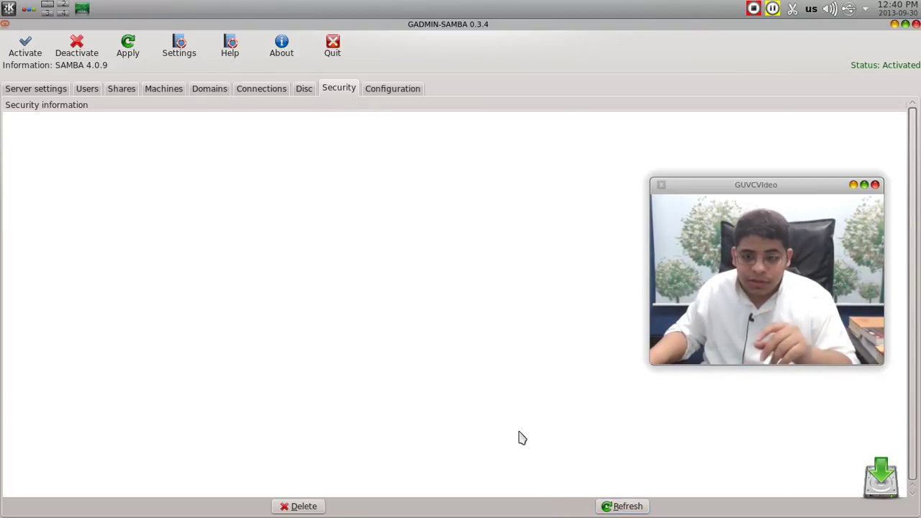
{"action": "left_click", "coordinate": [383, 92]}
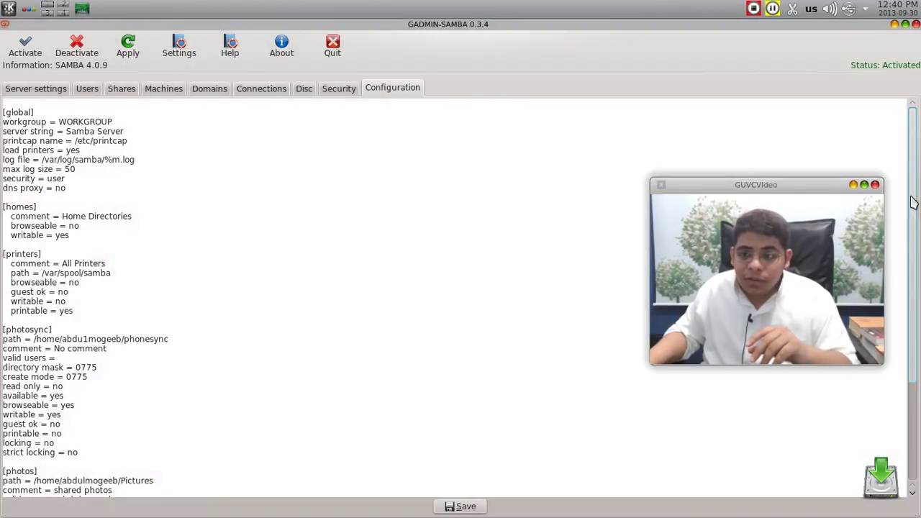
{"action": "left_click_drag", "start_coordinate": [907, 195], "coordinate": [907, 329]}
{"action": "left_click_drag", "start_coordinate": [98, 481], "coordinate": [4, 29]}
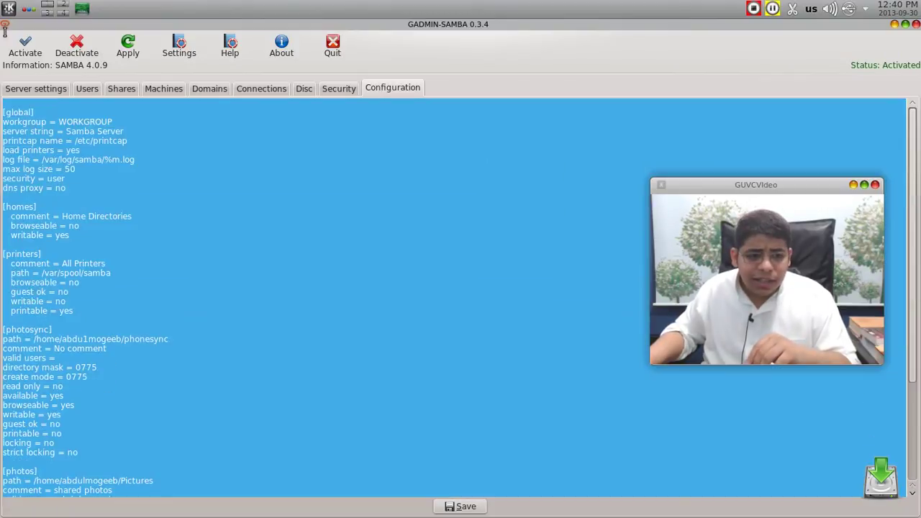
{"action": "left_click", "coordinate": [416, 368]}
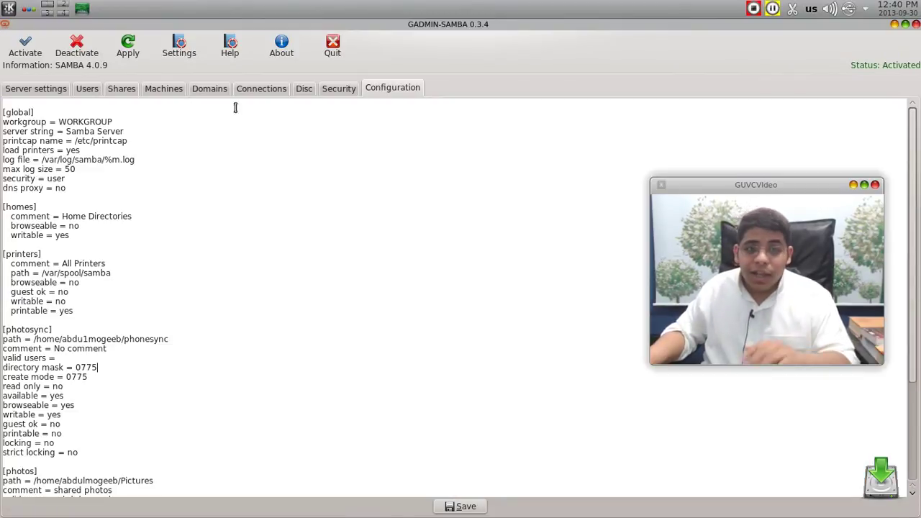
{"action": "left_click", "coordinate": [179, 47]}
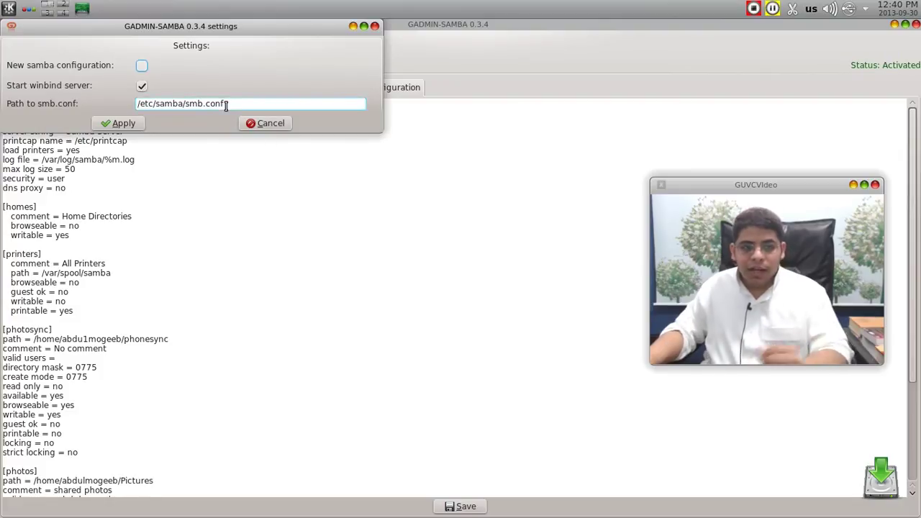
{"action": "left_click", "coordinate": [267, 124]}
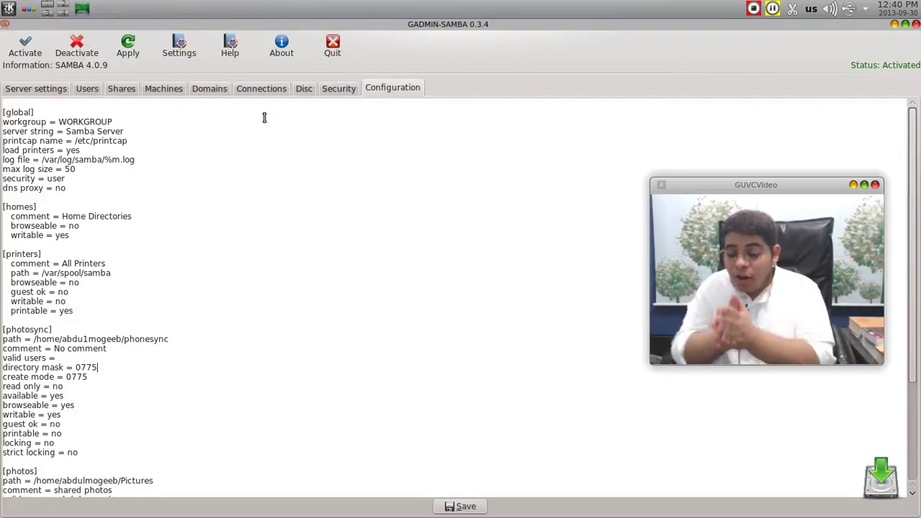